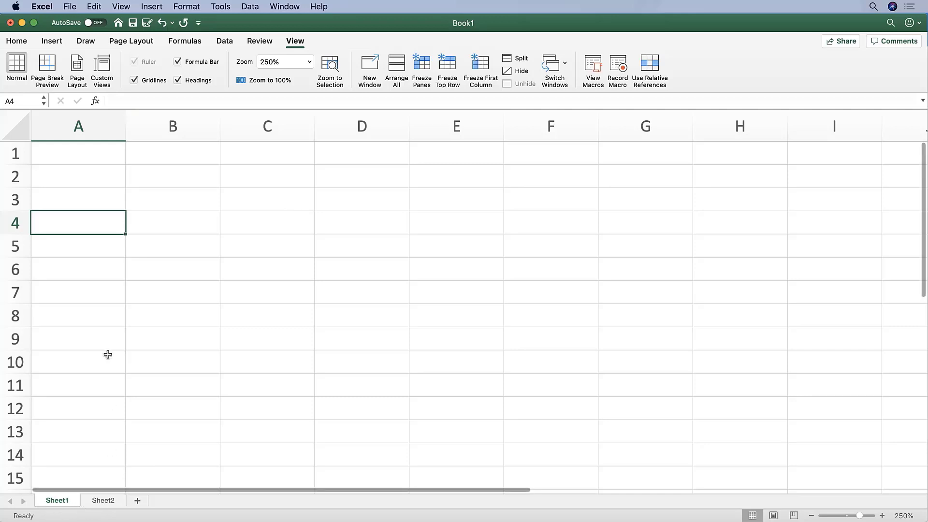
click(136, 176)
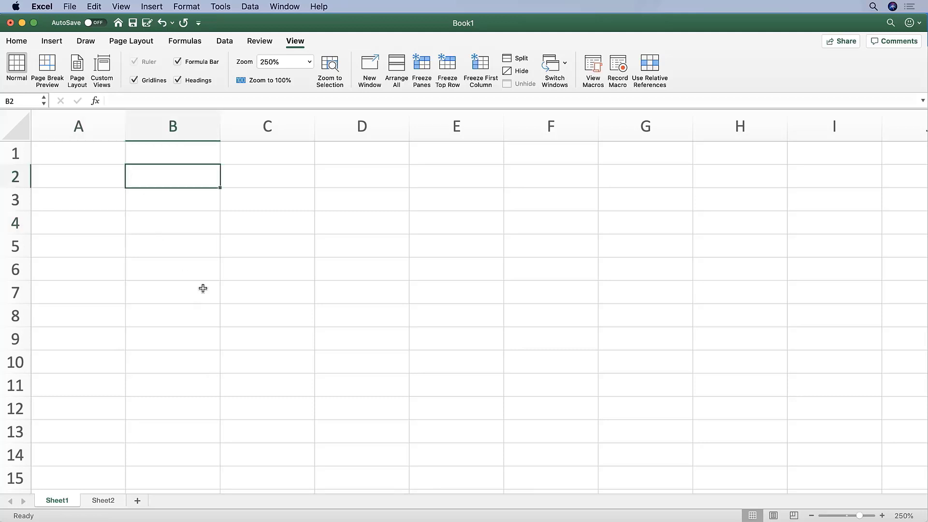
key(Up)
key(Left)
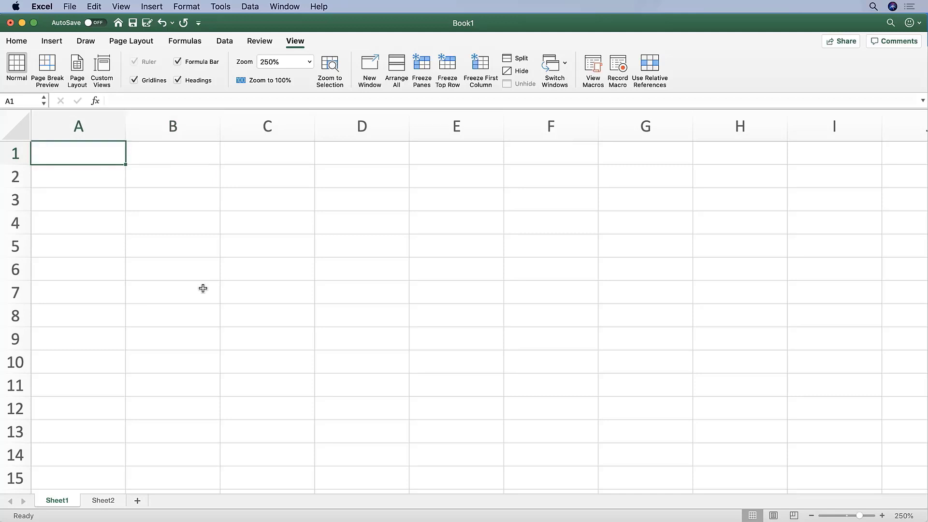
key(Down)
key(Right)
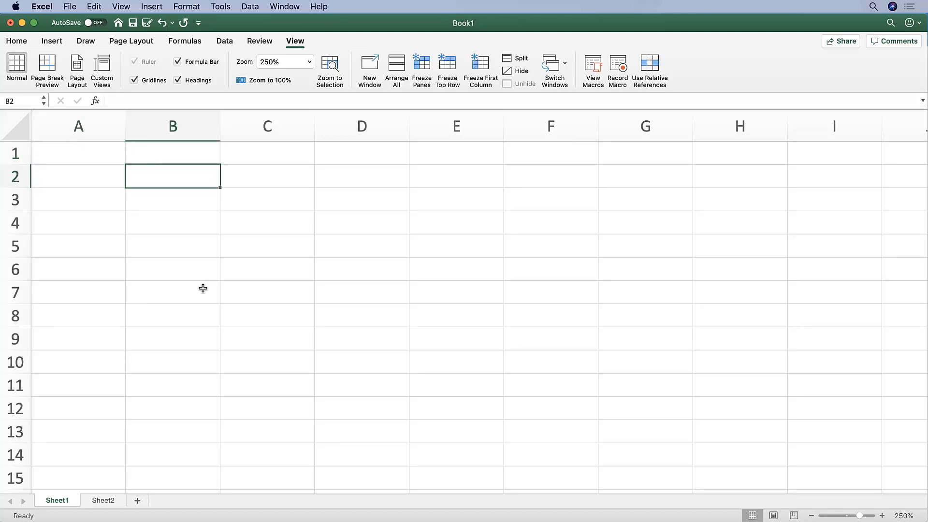
key(Down)
key(Right)
key(Down)
key(Down)
key(Down)
key(Down)
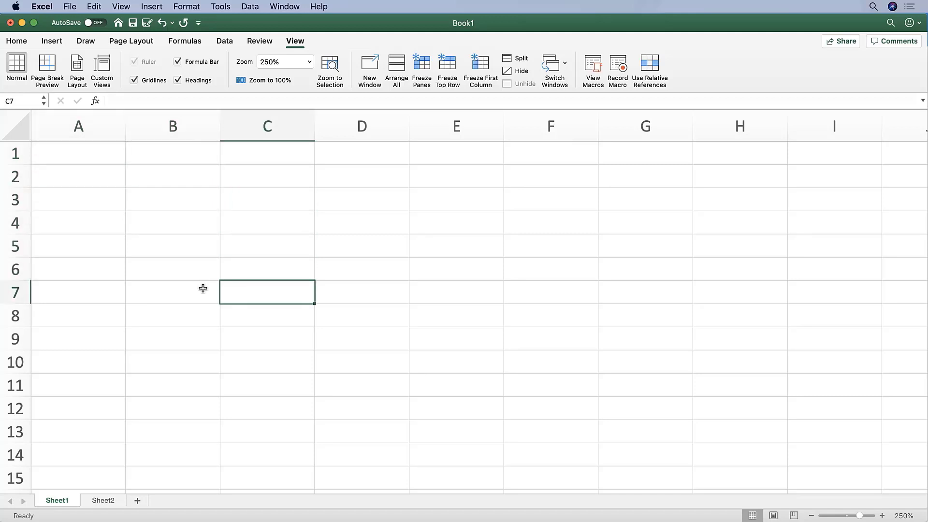
key(Right)
key(Right)
key(Right)
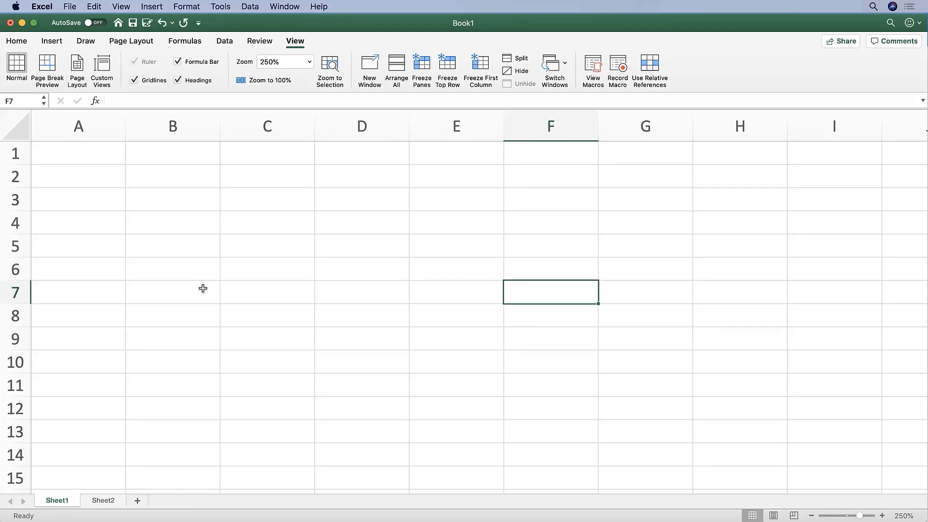
Enter the row labels Revenues, Cost of Goods Sold and Gross Profit in cells B2 to B4.
key(Left)
key(Left)
key(Left)
key(Left)
key(Up)
key(Up)
key(Up)
key(Up)
key(Up)
key(Up)
key(Down)
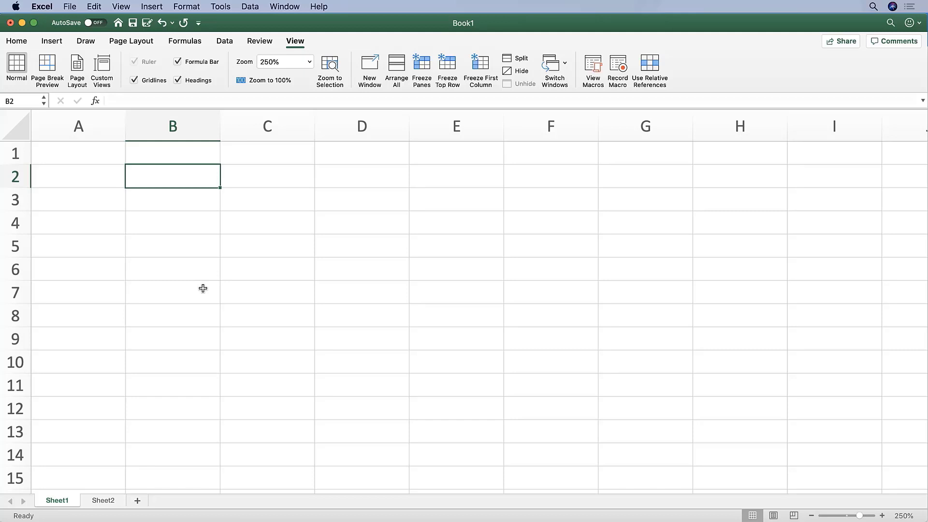
text(Revenues)
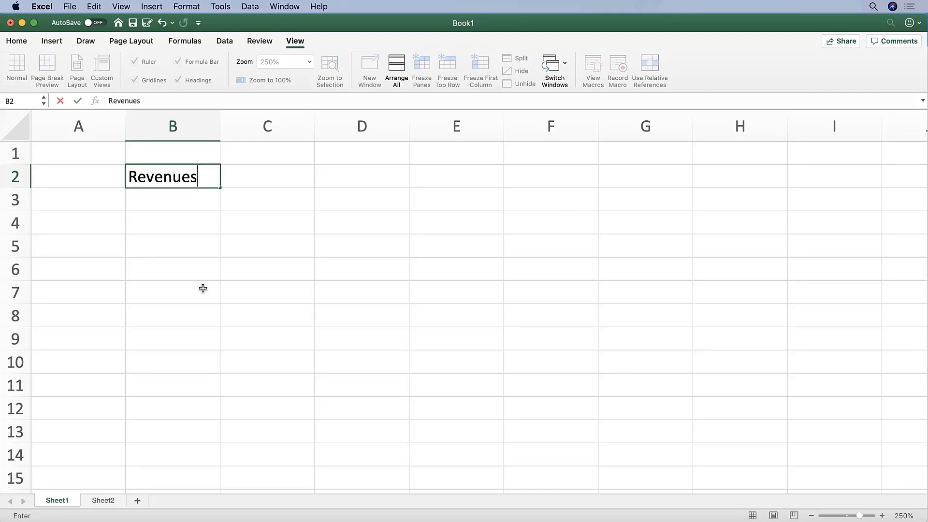
key(Return)
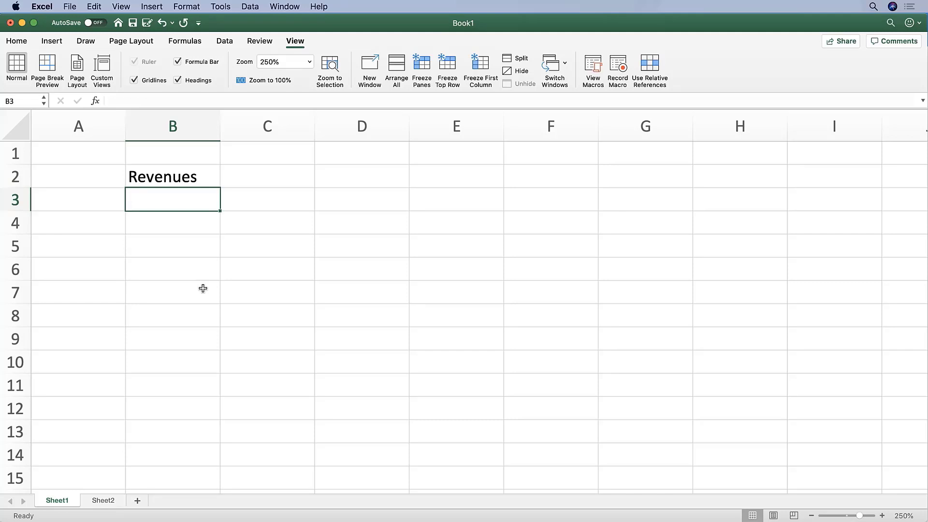
text(Cost of Goods Sold)
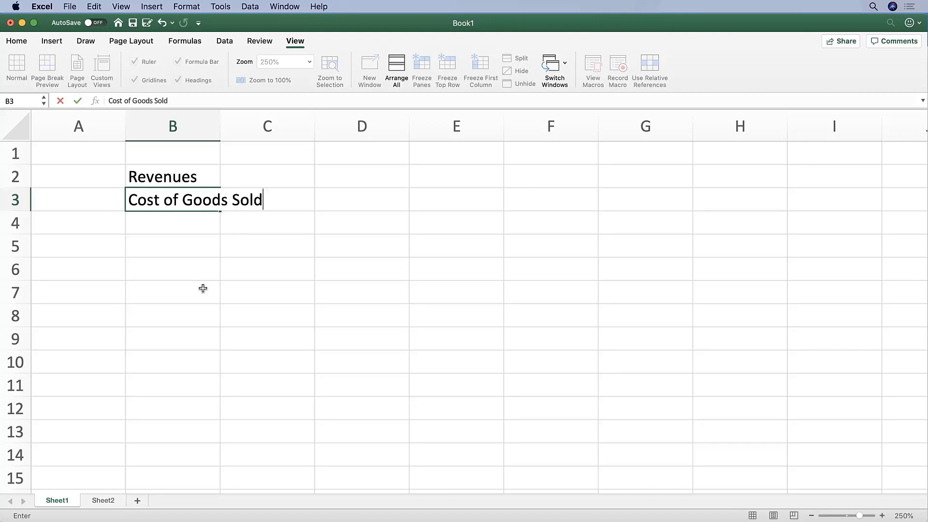
key(Return)
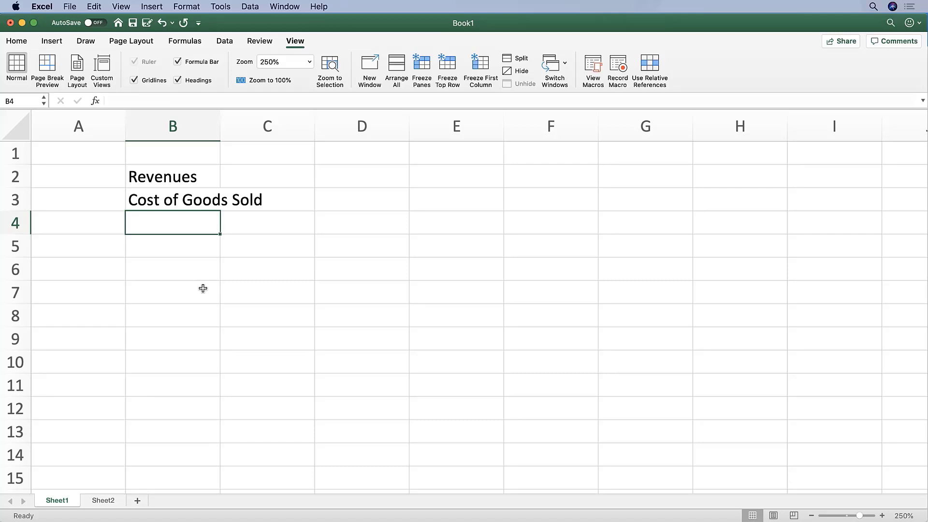
text(Gross)
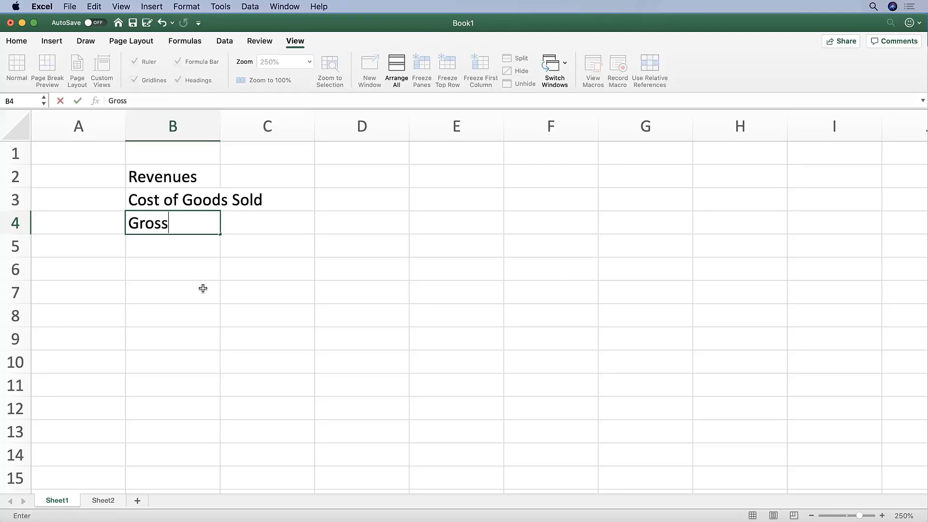
text( Profit)
key(Return)
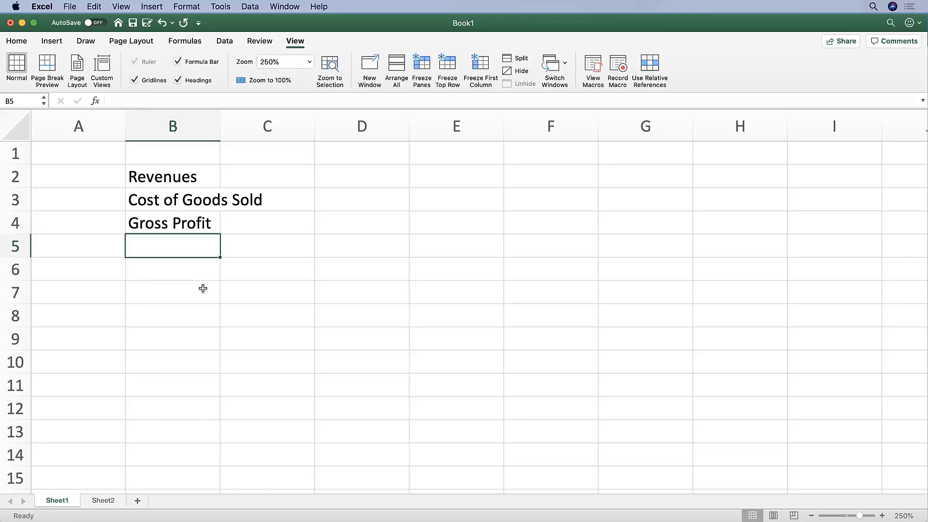
Enter the year headings 2020, 2021, 2022 and 2023 across cells C1 to F1.
key(Up)
key(Up)
key(Up)
key(Up)
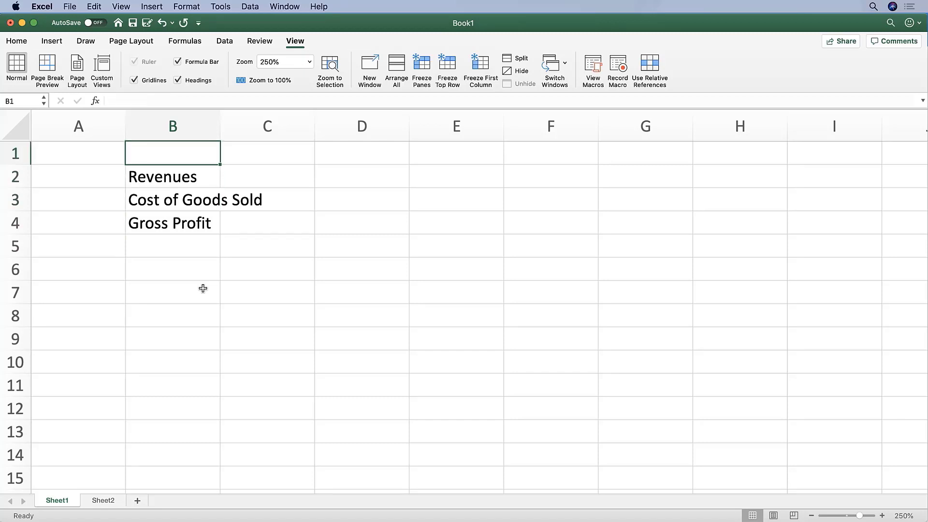
key(Right)
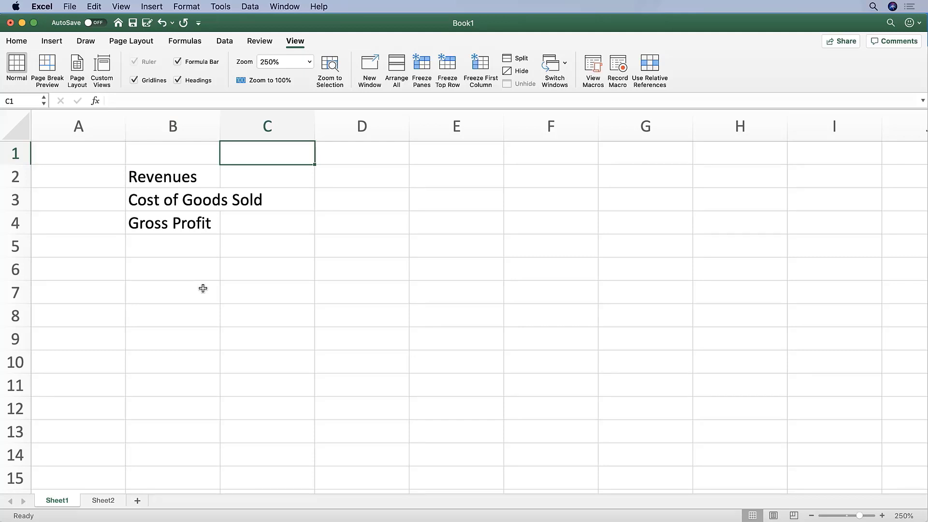
text(2020)
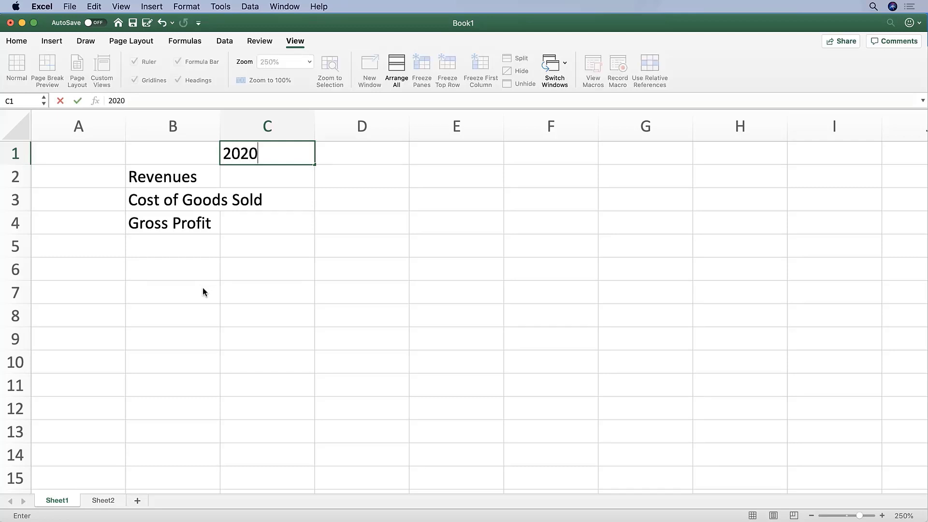
key(Tab)
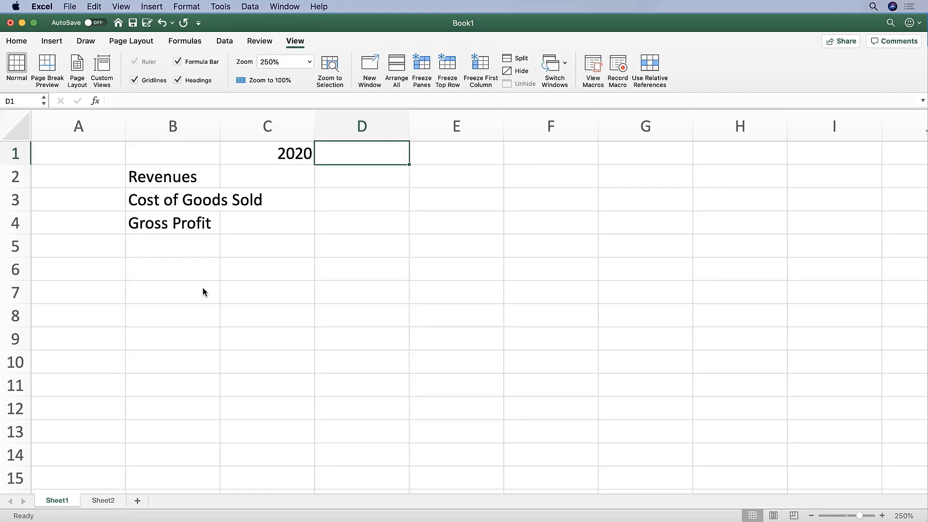
text(2021)
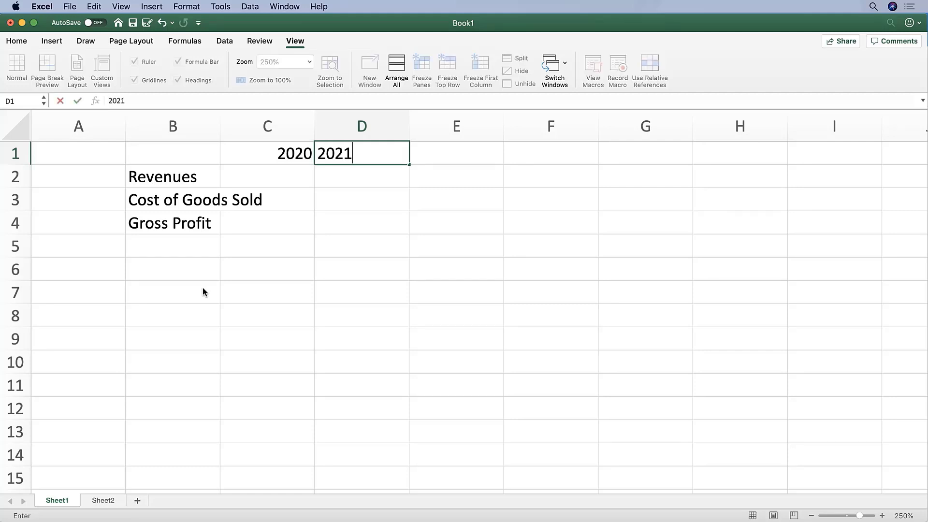
key(Tab)
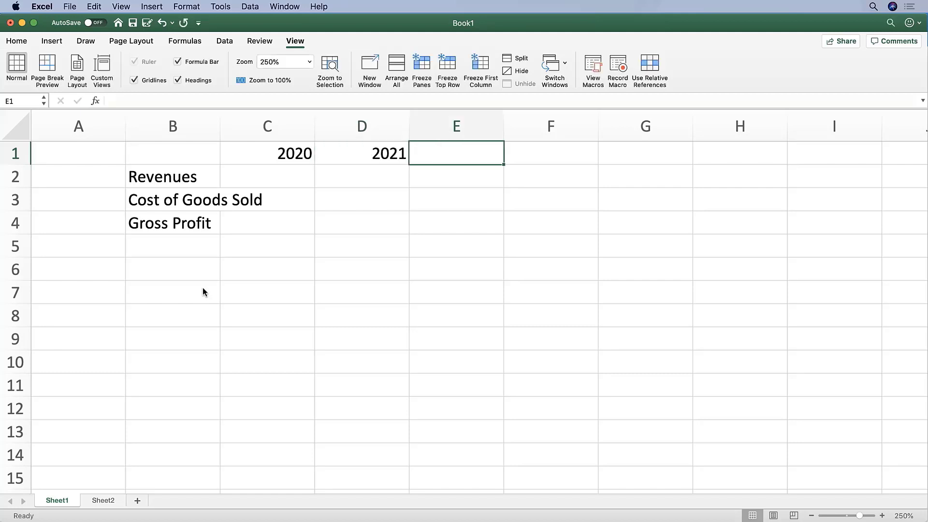
text(2022)
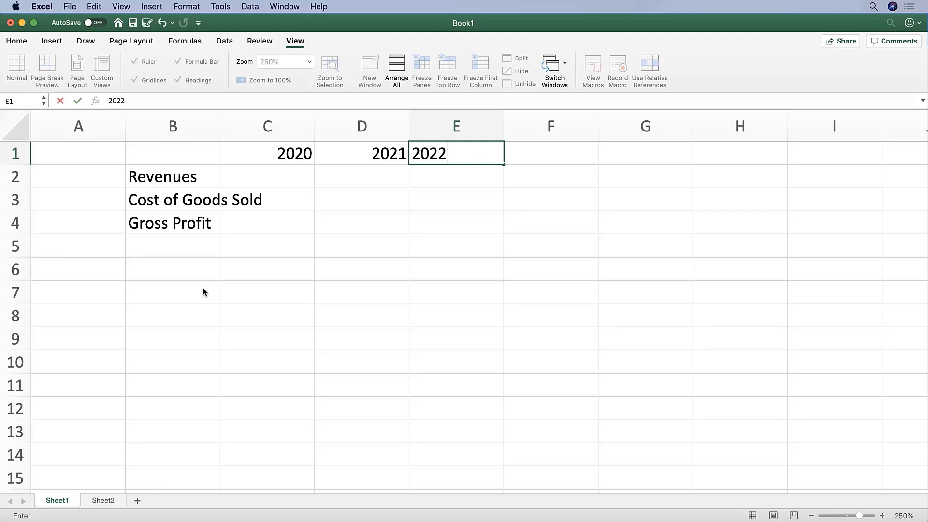
key(Tab)
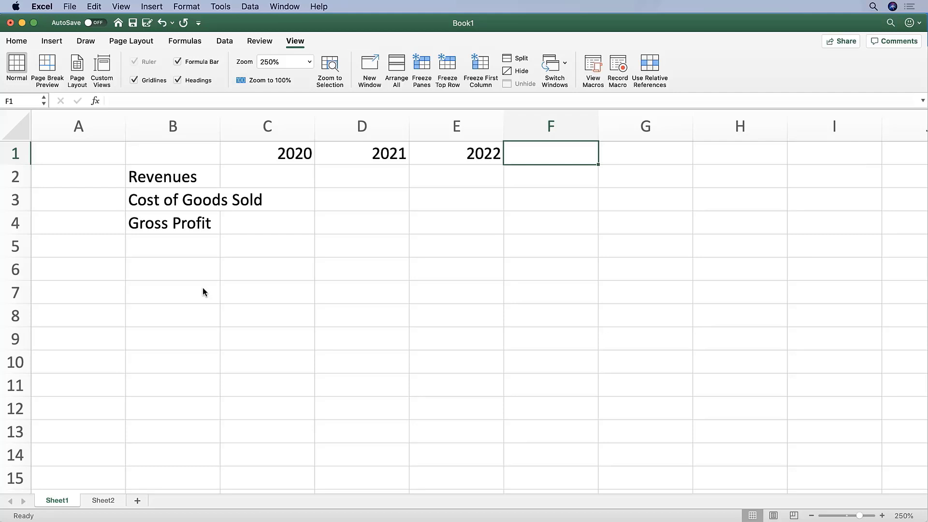
text(2023)
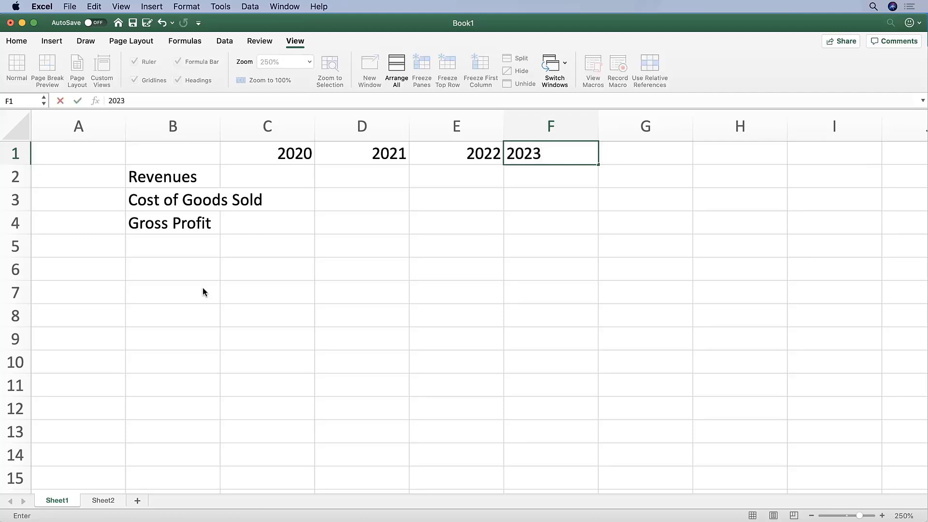
key(Return)
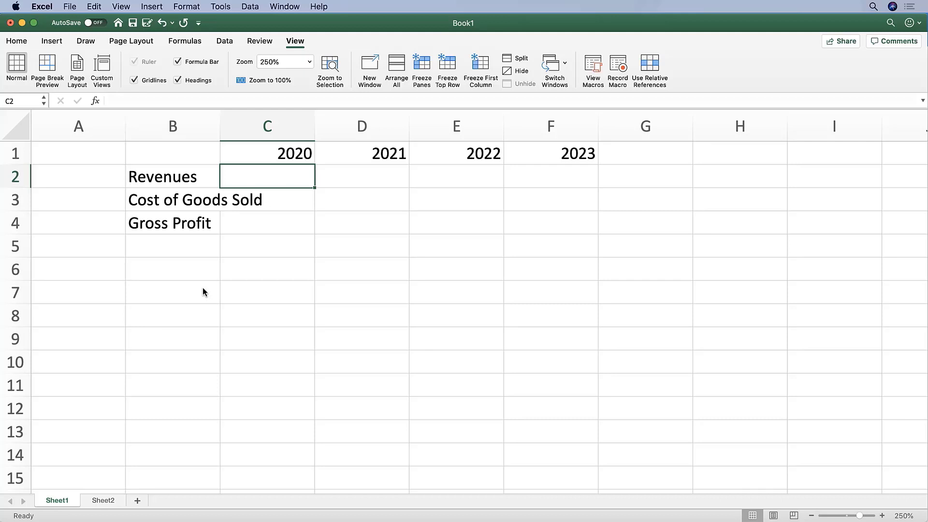
Fill the Revenues row with 100, 125, 150 and 175 for the years 2020 to 2023.
text(100)
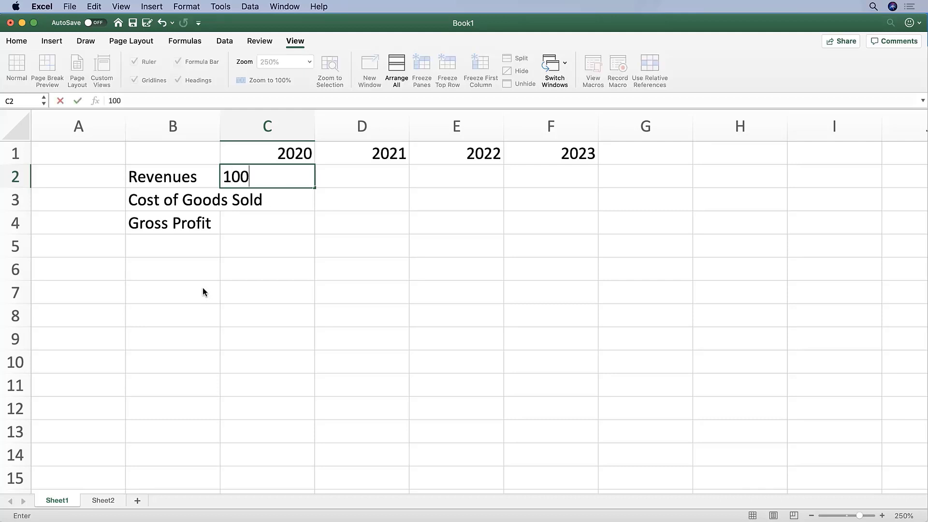
key(Tab)
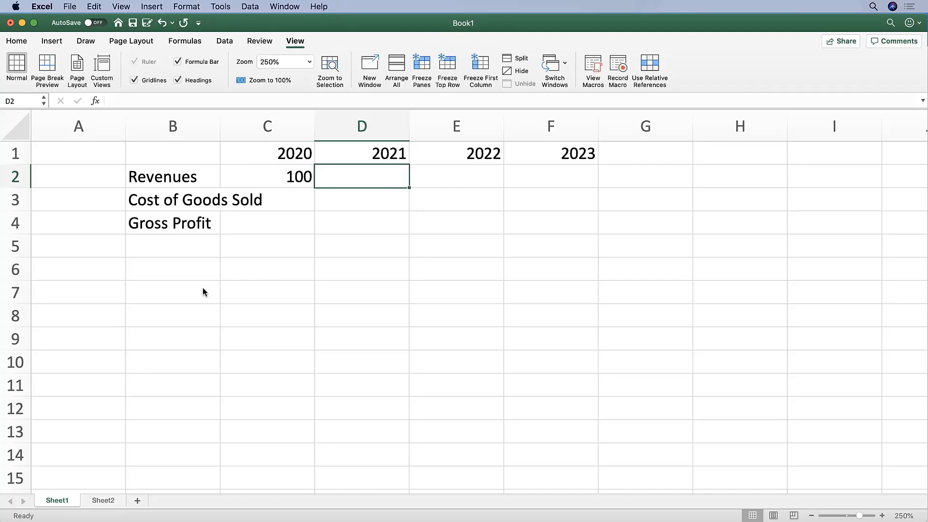
text(125)
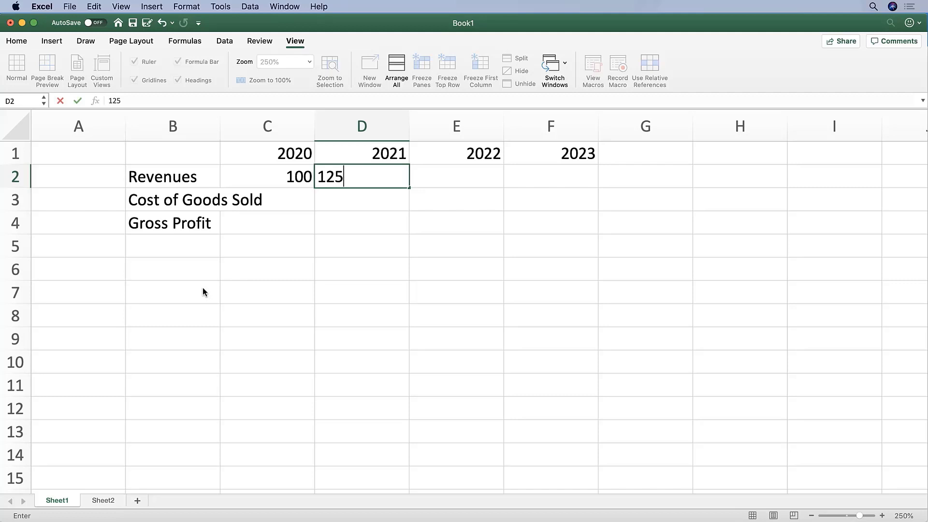
key(Tab)
text(150)
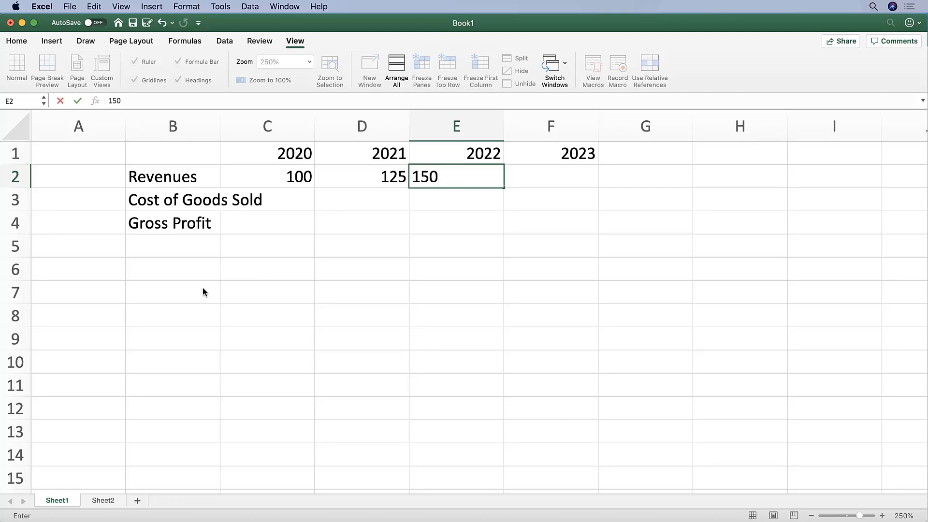
key(Tab)
text(175)
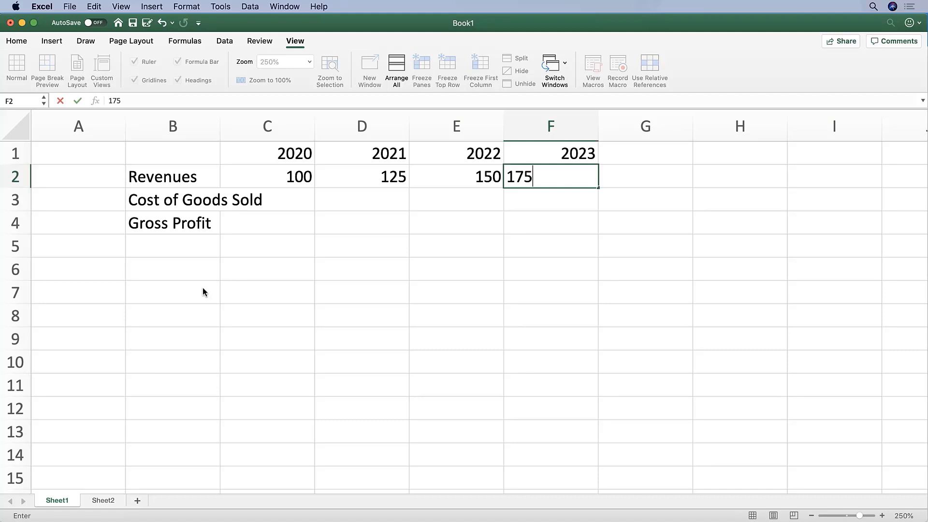
key(Return)
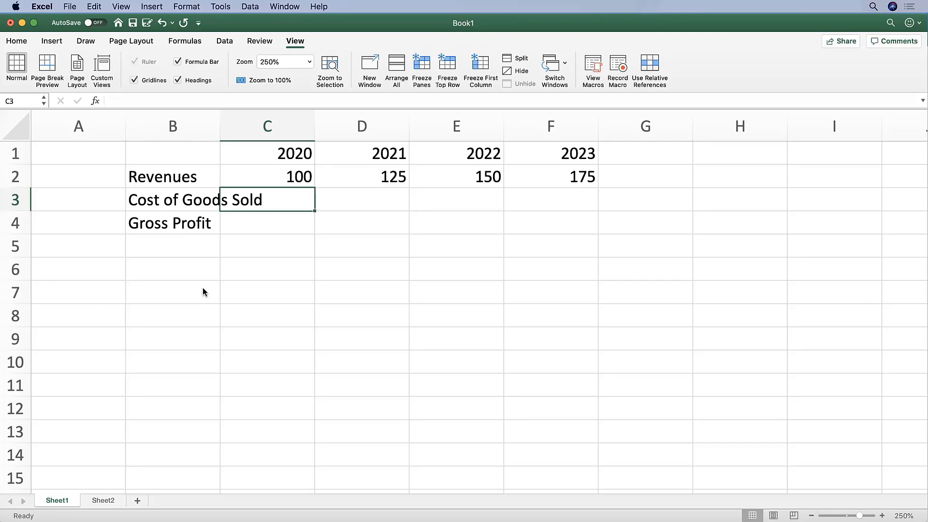
Fill the Cost of Goods Sold row with 50, 60, 70 and 80 for the years 2020 to 2023.
text(50)
key(Tab)
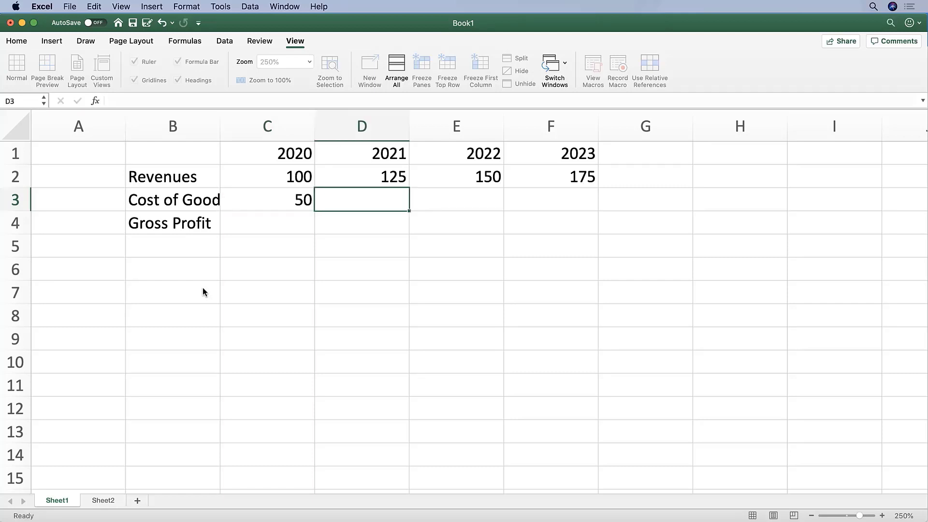
text(60)
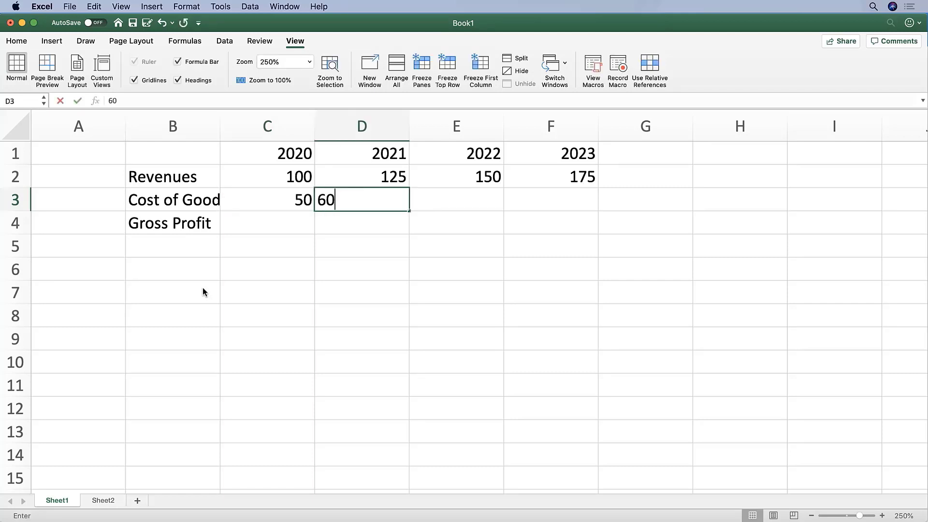
key(Tab)
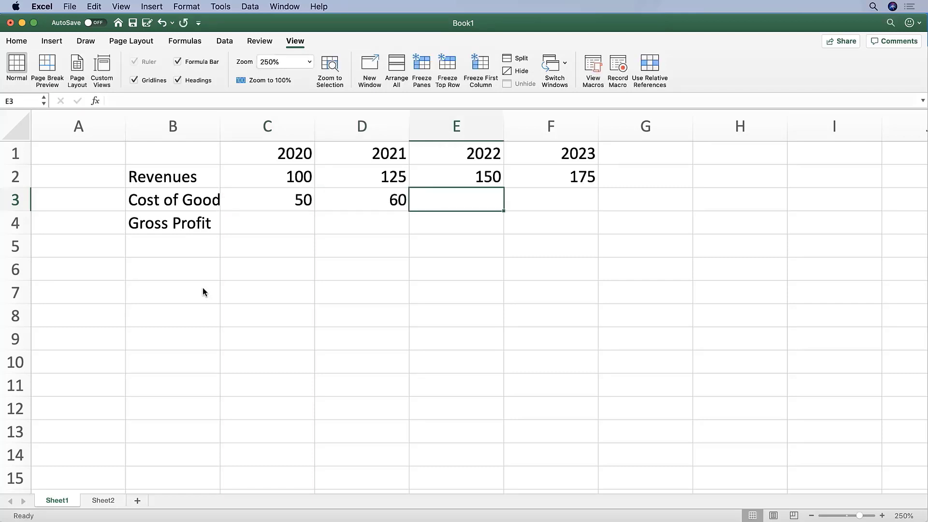
text(70)
key(Tab)
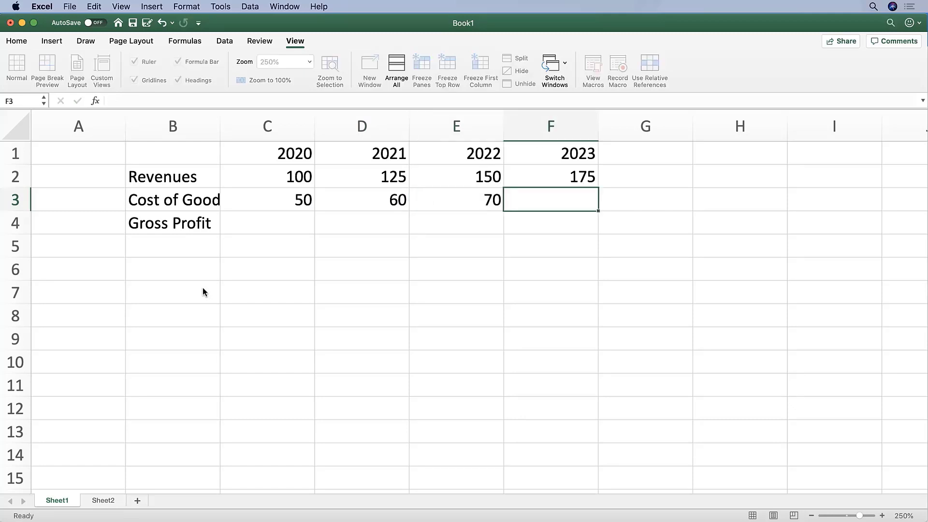
text(80)
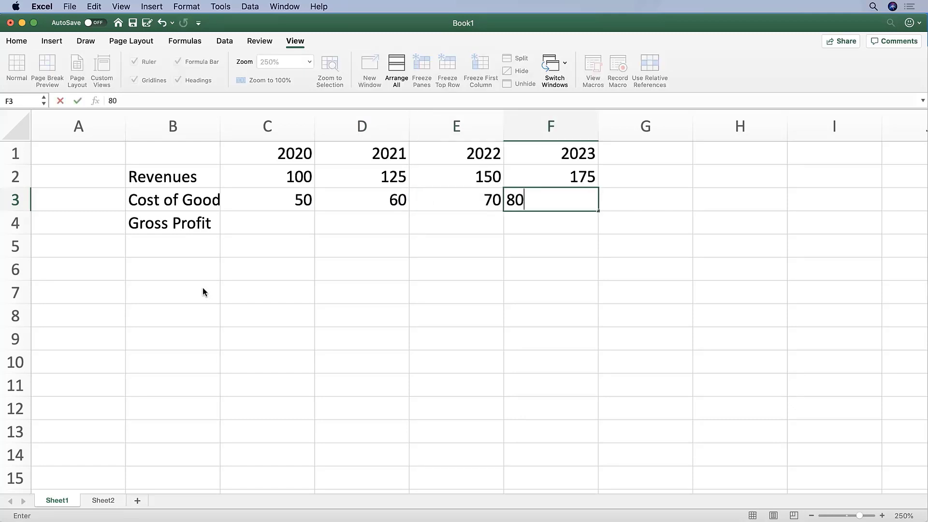
key(Return)
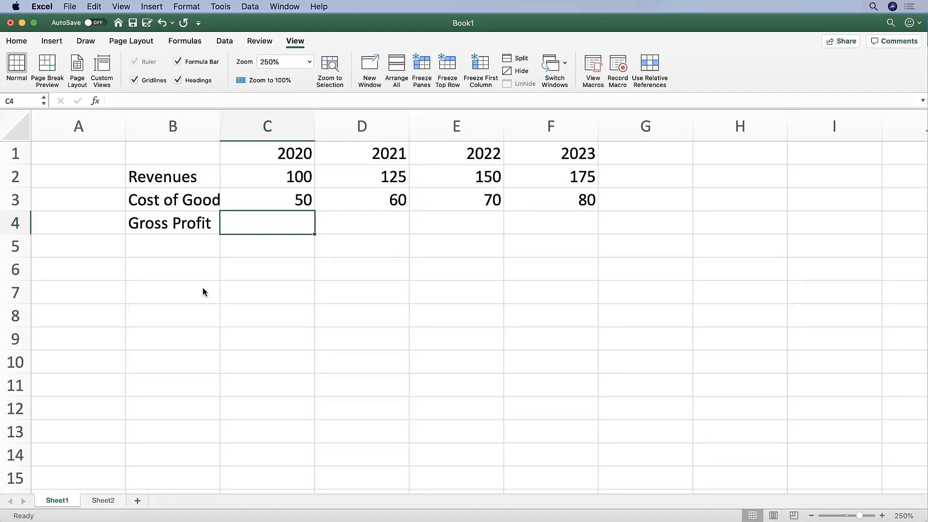
AutoFit the width of column B to its row labels.
key(Up)
key(Left)
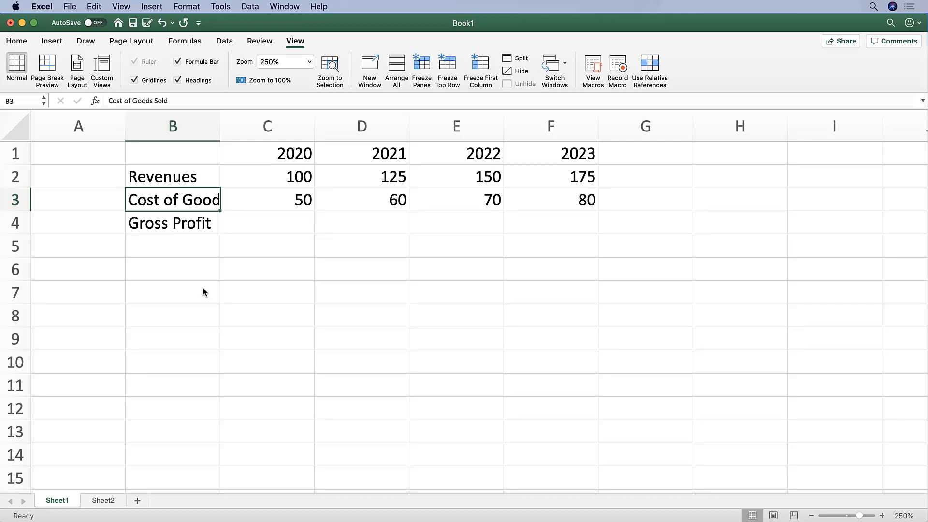
key(Right)
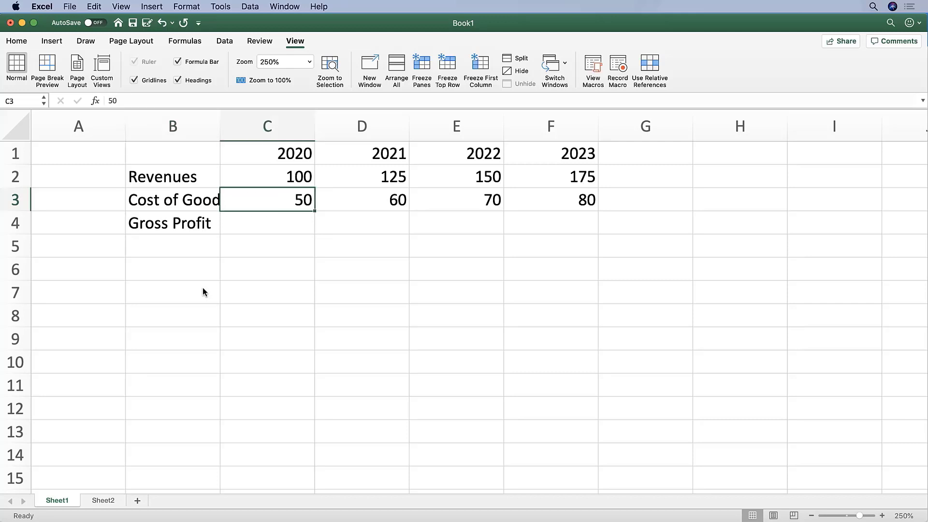
key(Left)
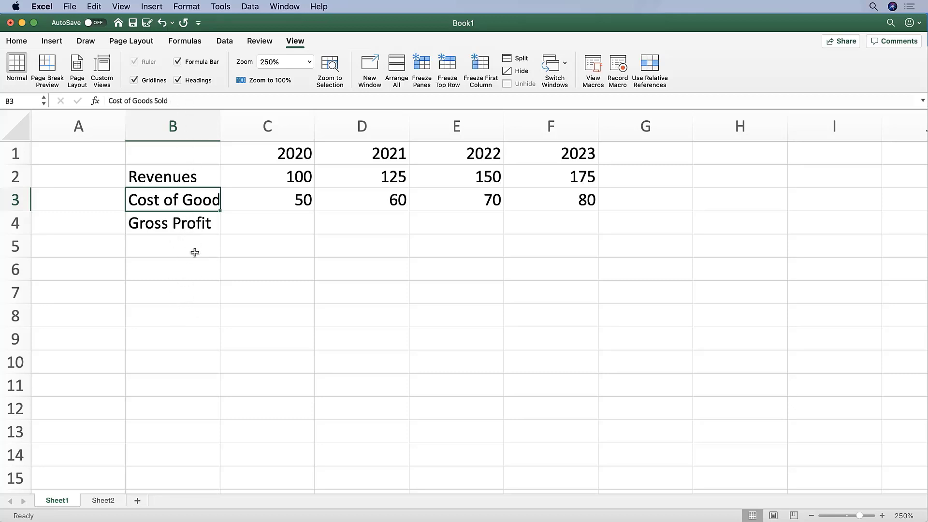
key(ctrl+space)
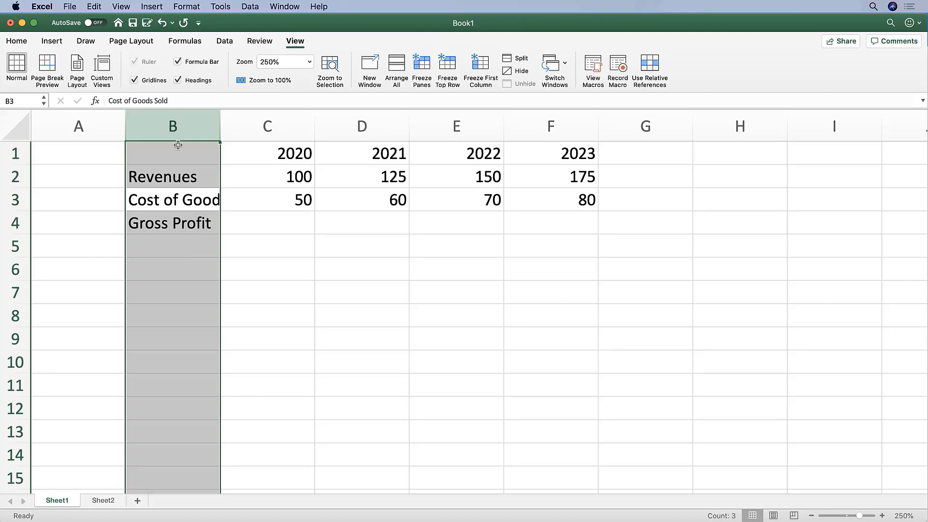
click(20, 42)
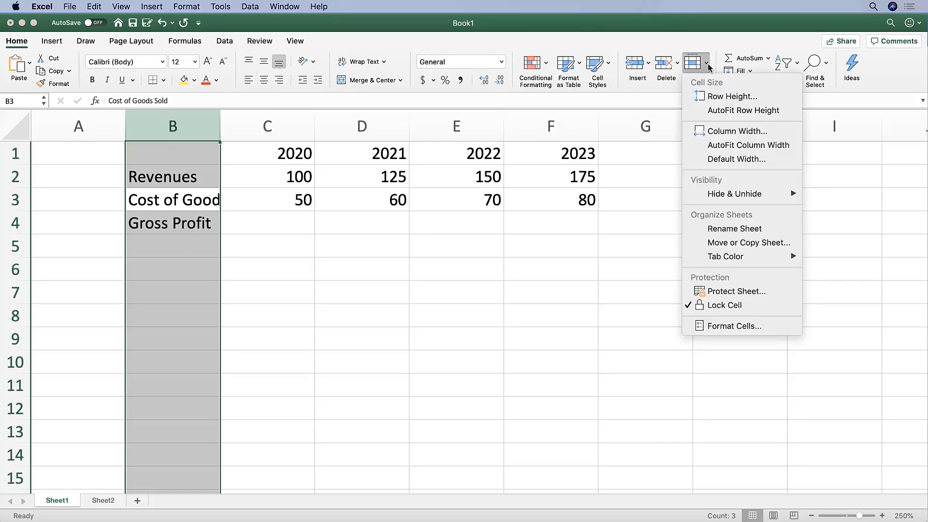
click(753, 146)
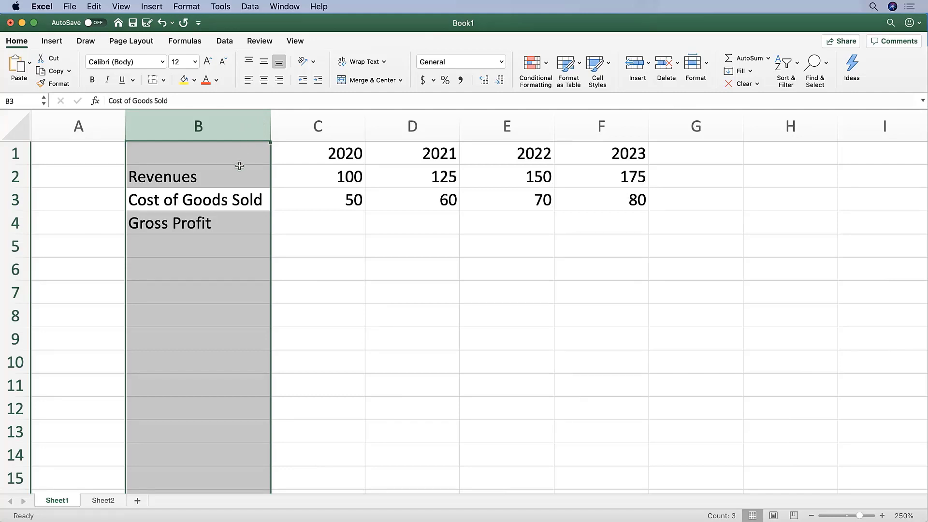
Undo the column width change and fit column B to the Cost of Goods Sold label again.
key(super+z)
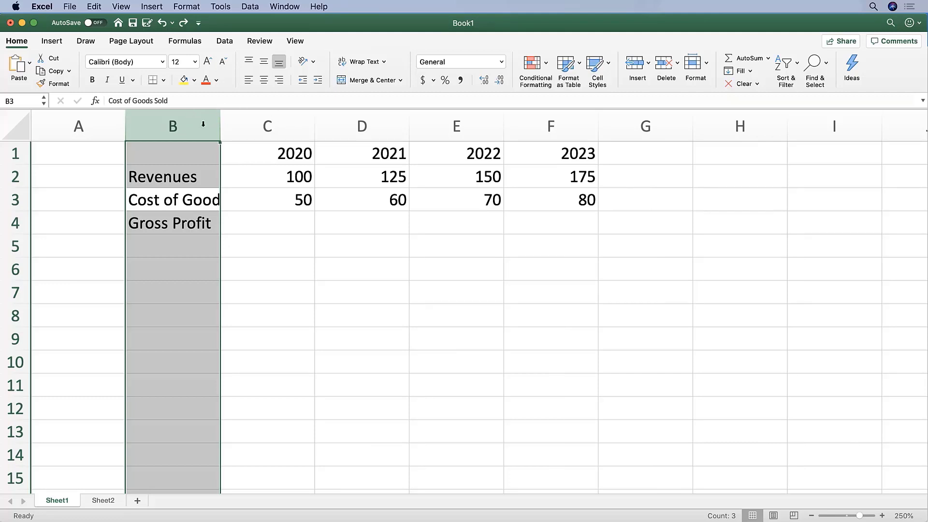
double_click(220, 118)
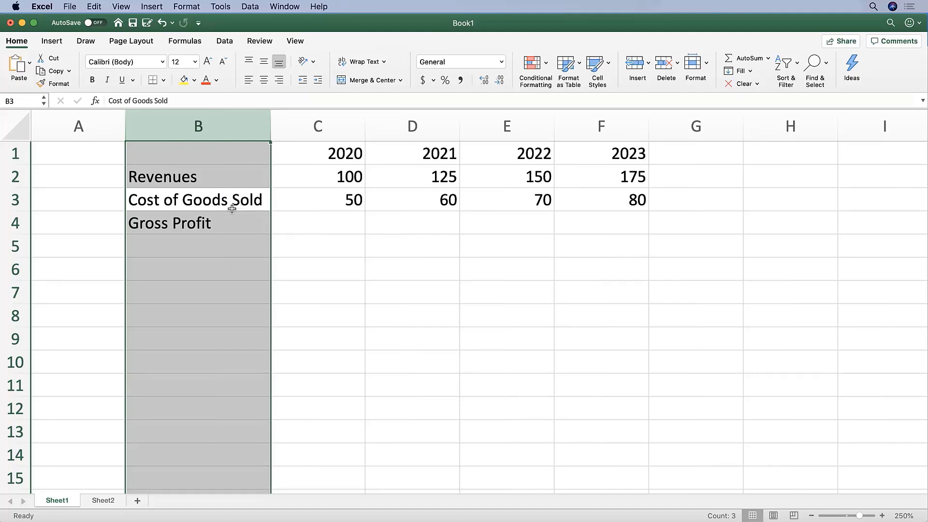
AutoFit the height of the empty row 6.
click(225, 270)
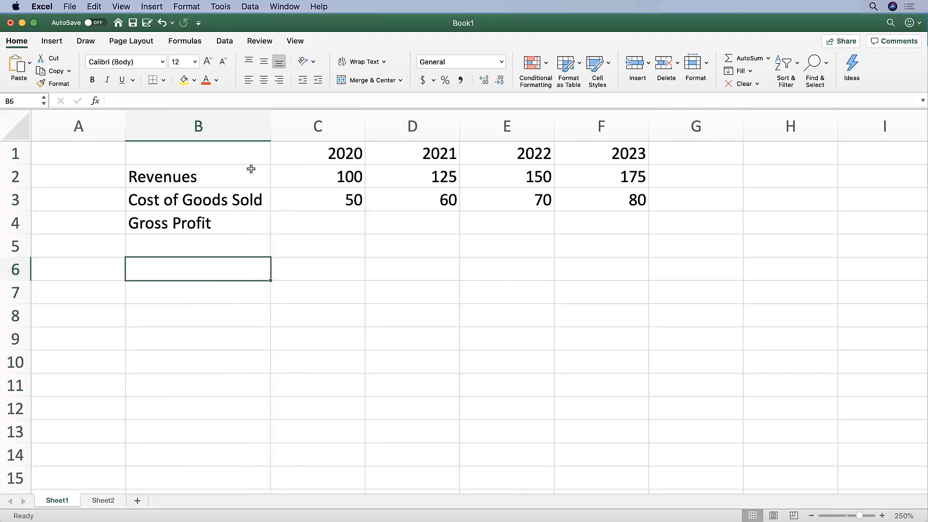
key(shift+space)
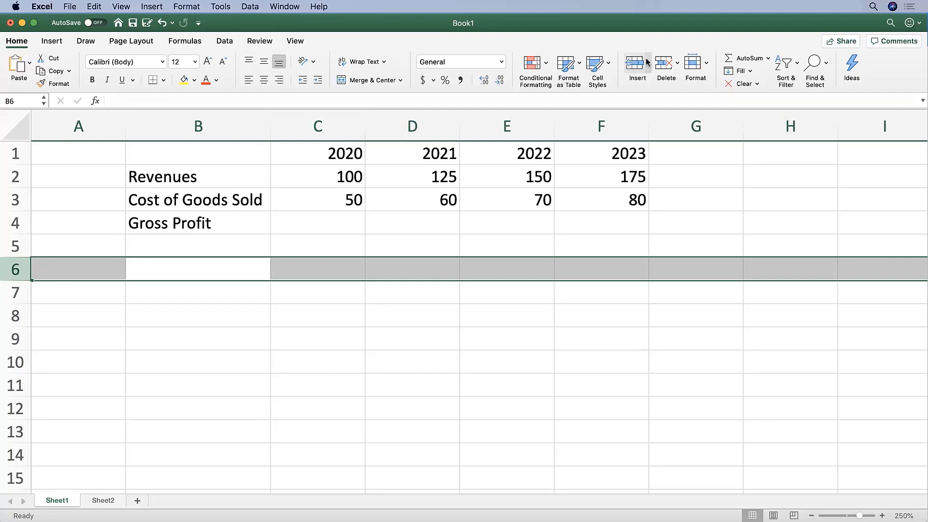
click(695, 65)
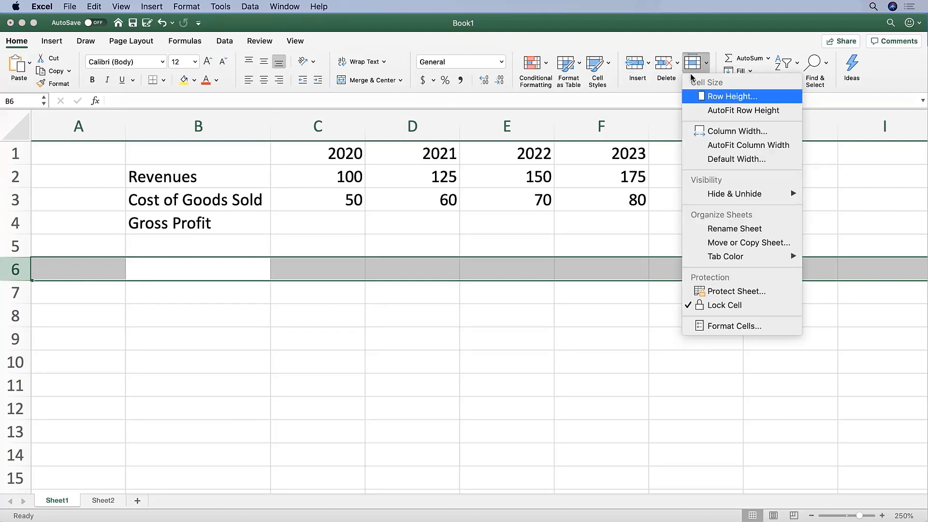
click(744, 111)
click(162, 233)
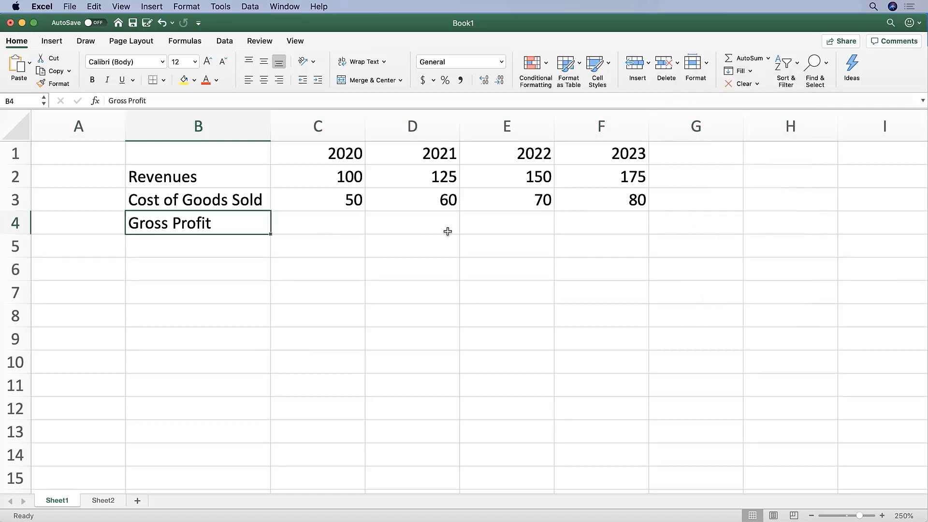
Set the worksheet zoom to 300%.
key(Right)
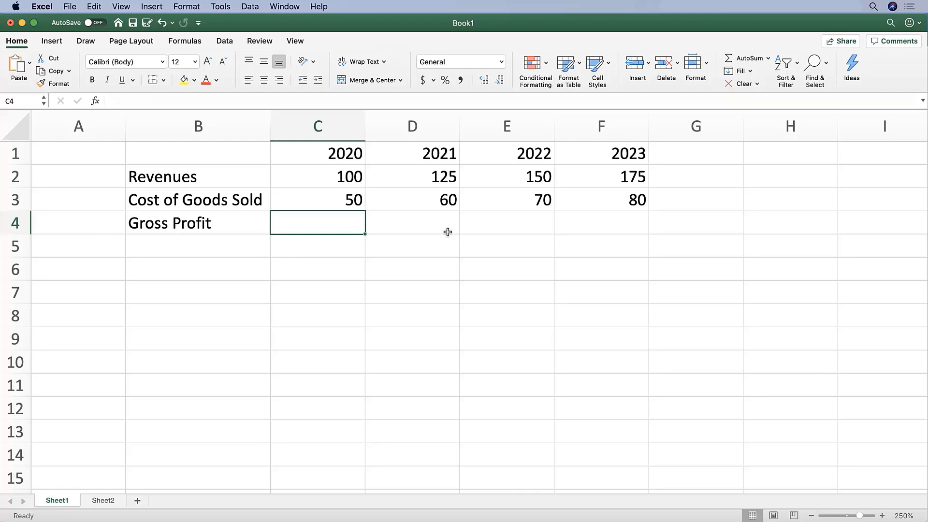
click(295, 42)
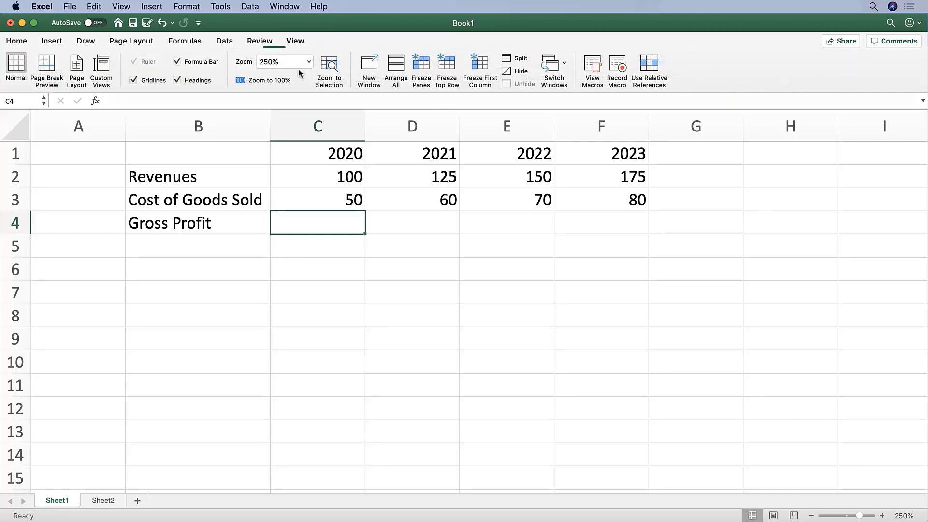
text(300)
key(Return)
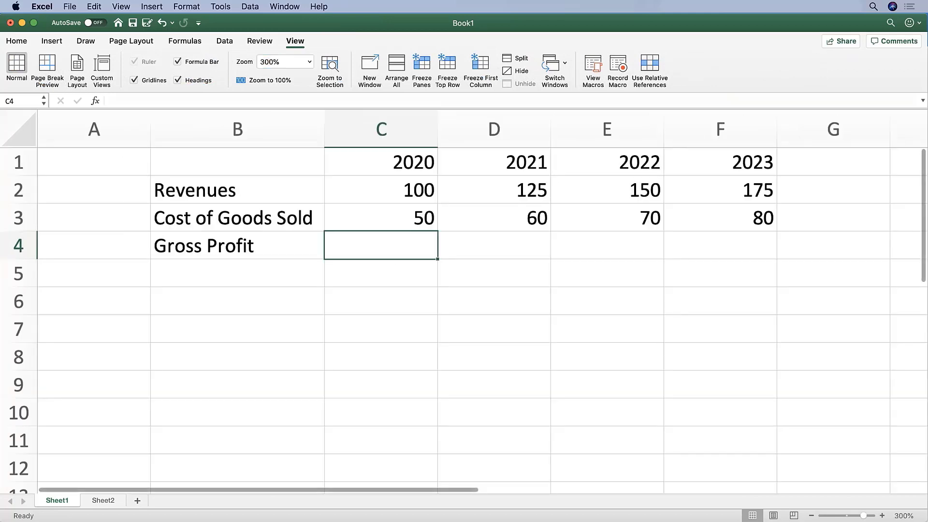
click(17, 42)
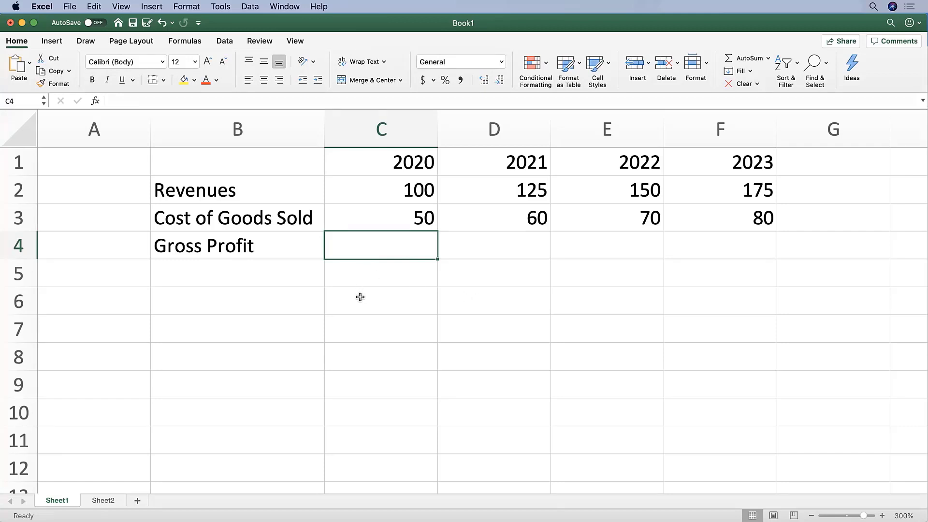
Enter 50 as a fixed value for the 2020 Gross Profit in cell C4.
click(405, 305)
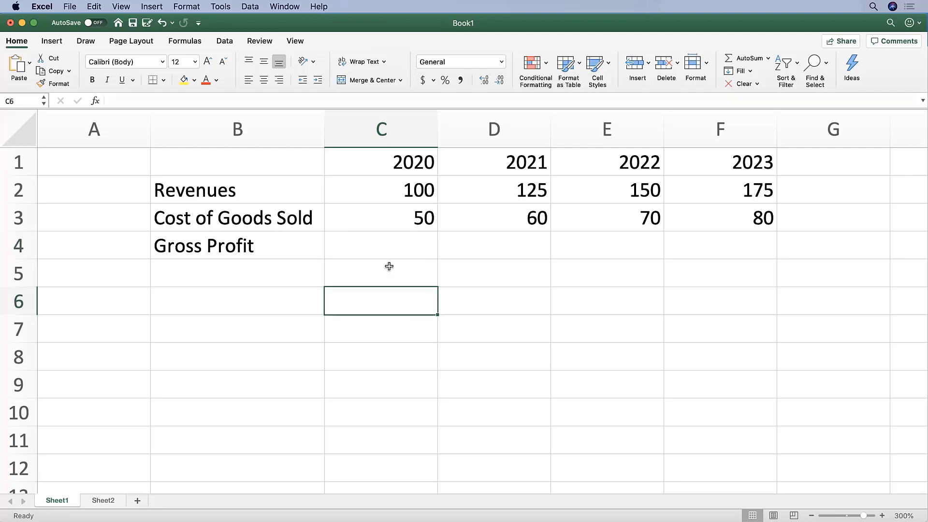
click(389, 242)
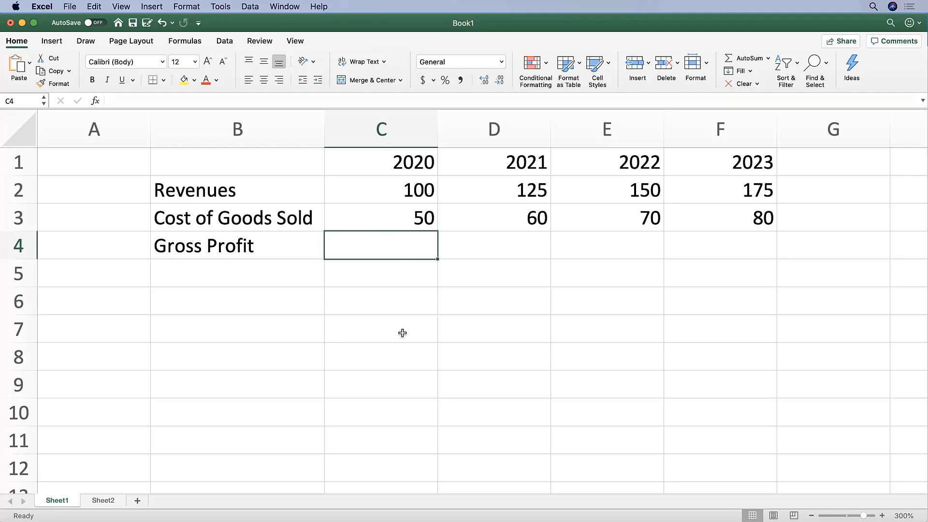
drag(247, 246, 409, 245)
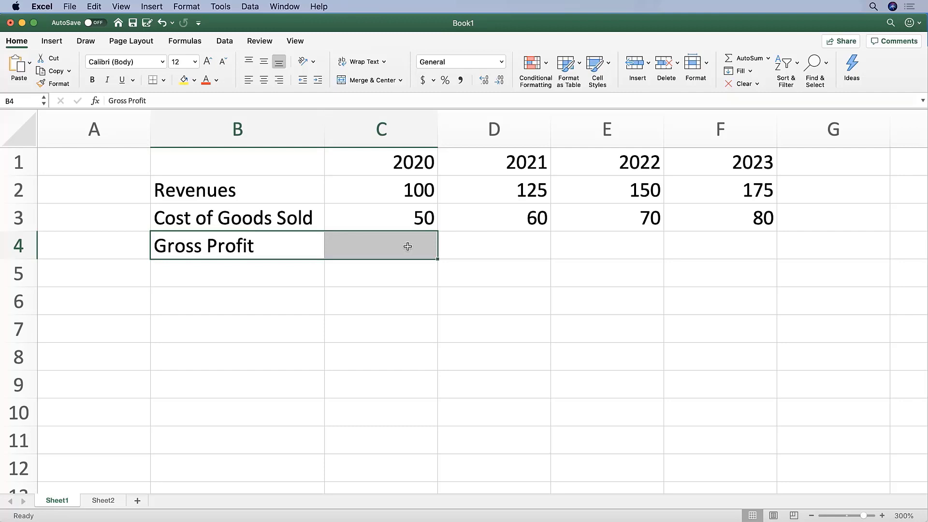
click(403, 190)
click(409, 221)
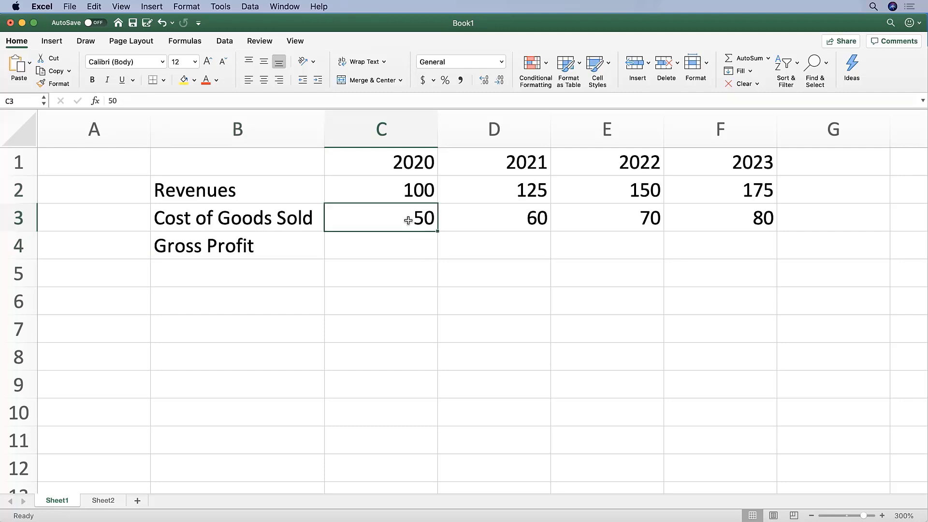
click(399, 241)
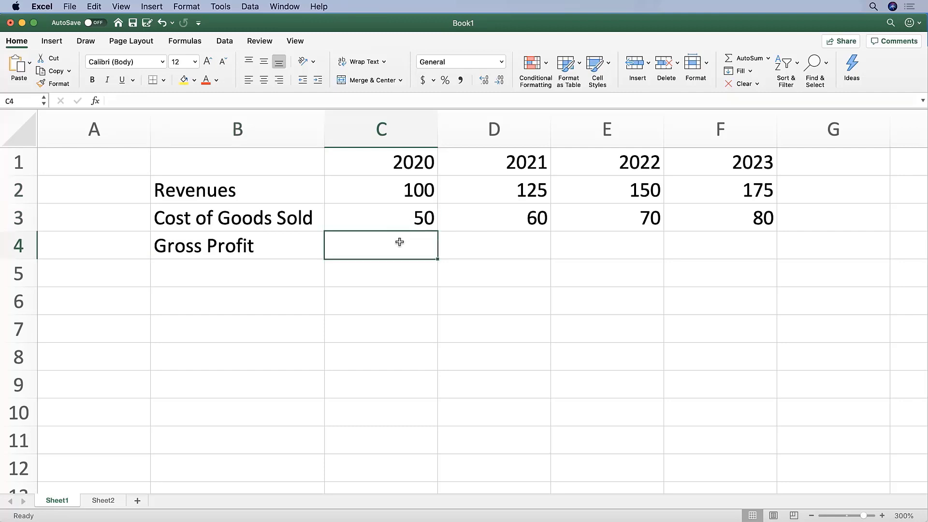
text(50)
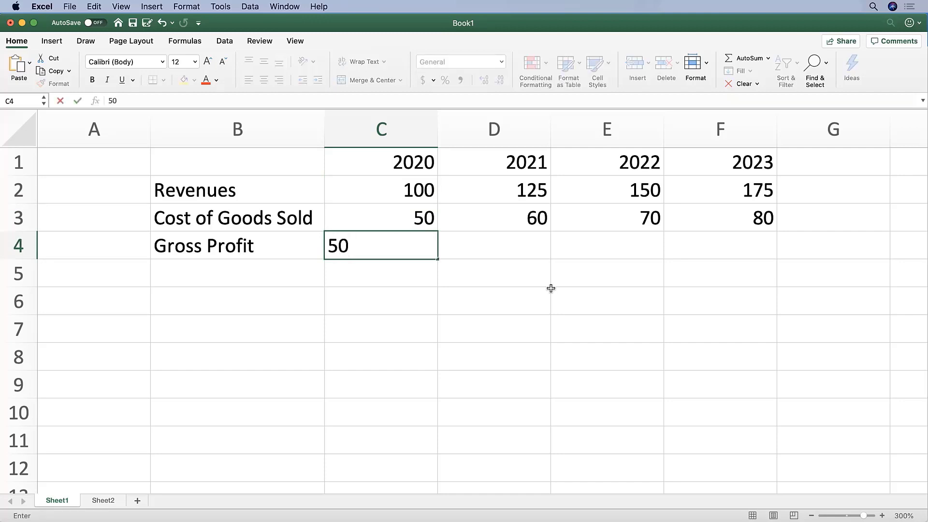
key(Return)
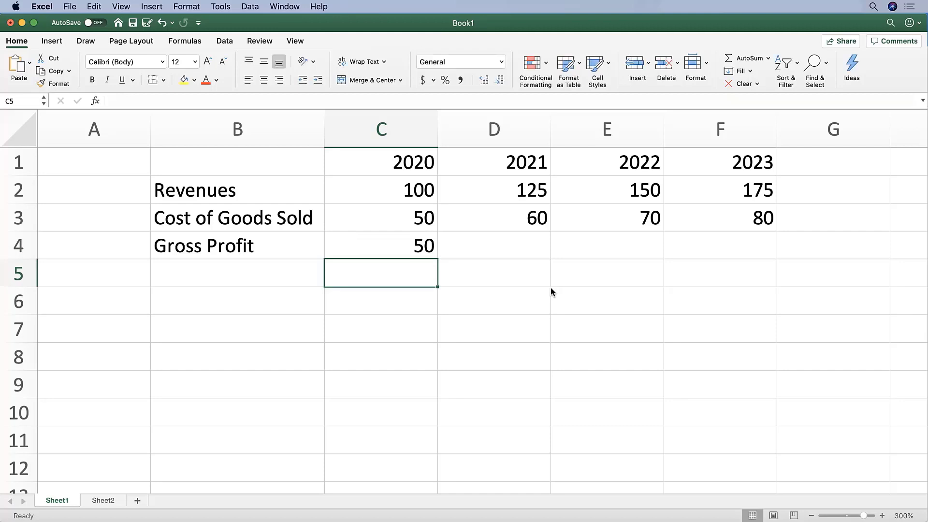
key(Up)
key(Right)
key(Right)
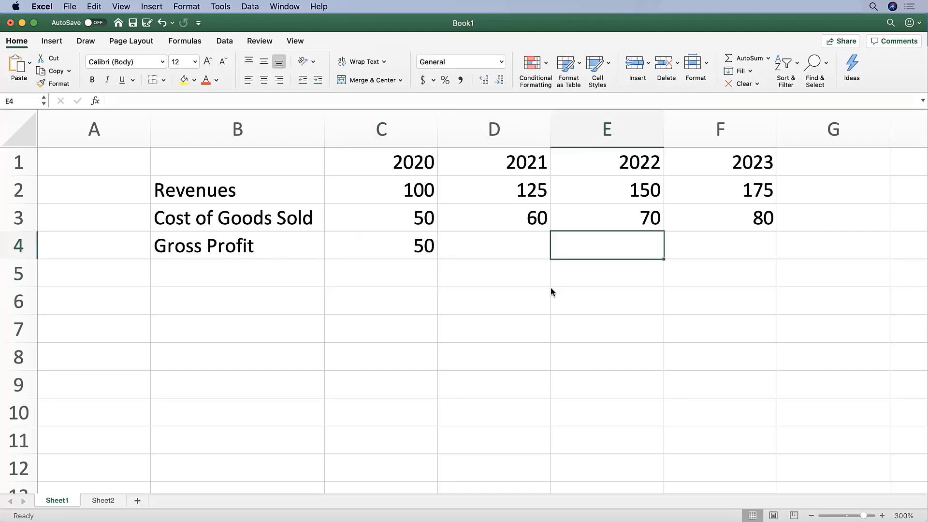
key(Right)
key(Left)
key(Left)
key(Up)
key(Up)
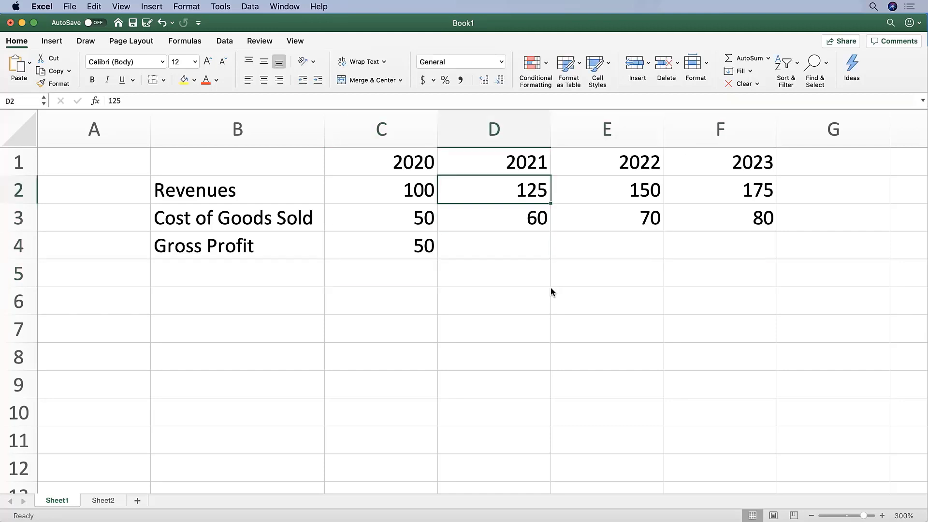
key(Down)
key(Down)
key(Left)
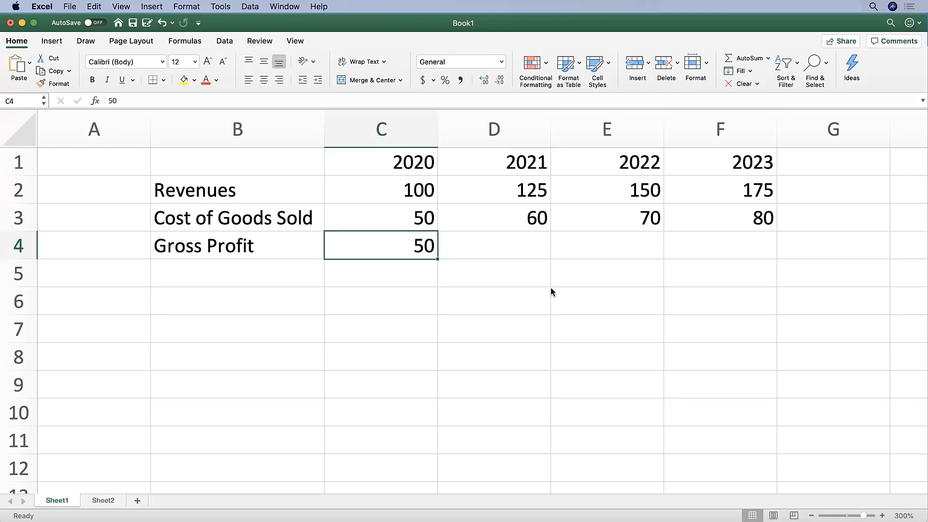
Undo the fixed Gross Profit entry in C4 and start a formula there that references the 2020 Revenues in C2.
key(super+z)
text(=)
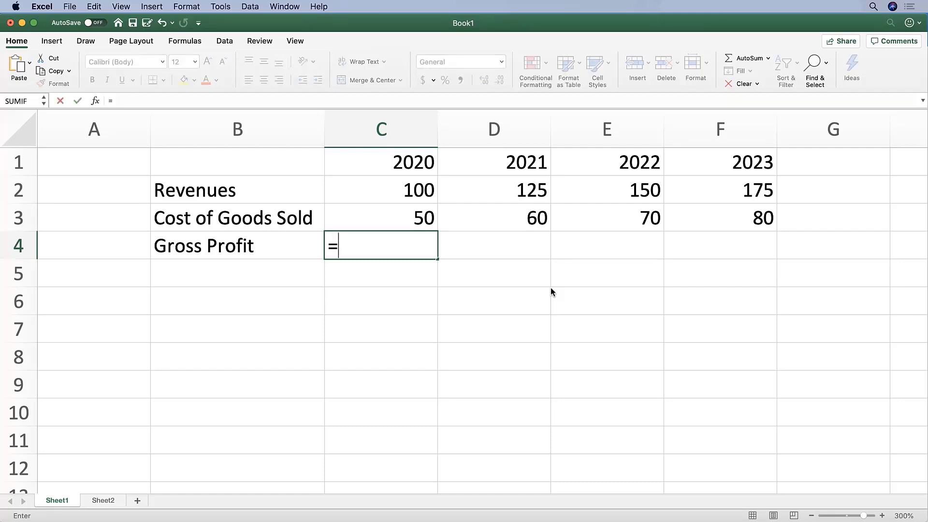
key(Up)
key(Up)
key(Right)
key(Right)
key(Right)
key(Right)
key(Left)
key(Left)
key(Left)
key(Left)
key(Left)
key(Left)
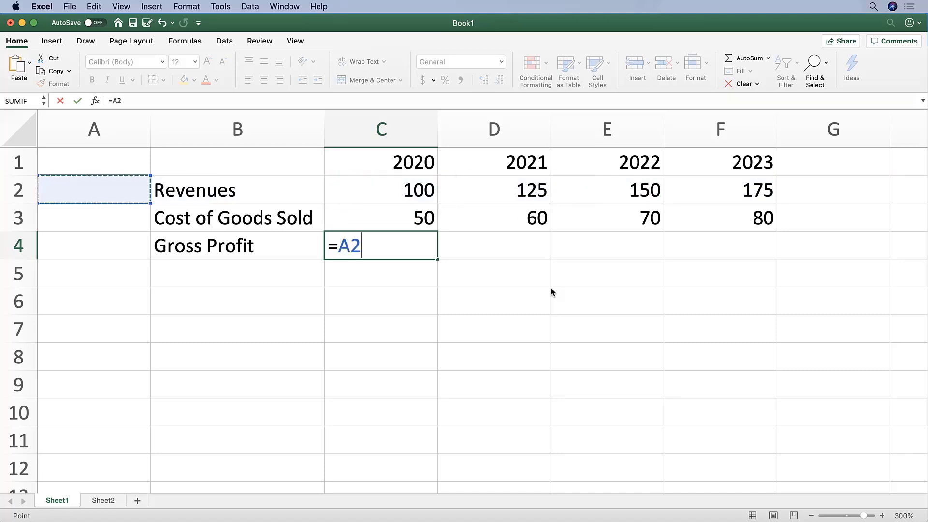
key(Down)
key(Down)
key(Down)
key(Down)
key(Down)
key(Down)
key(Down)
key(Down)
key(Down)
key(Down)
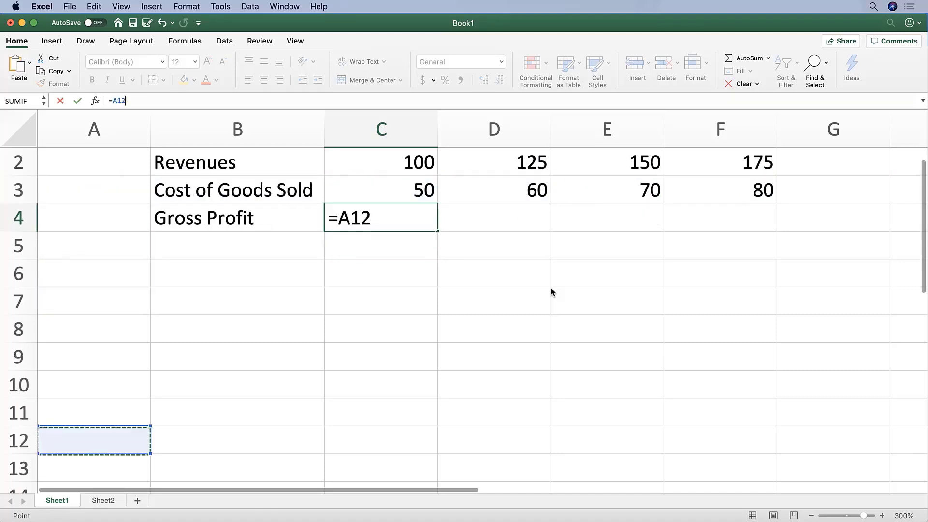
key(Up)
key(Up)
key(Up)
key(Up)
key(Up)
key(Up)
key(Up)
key(Up)
key(Up)
key(Up)
key(Up)
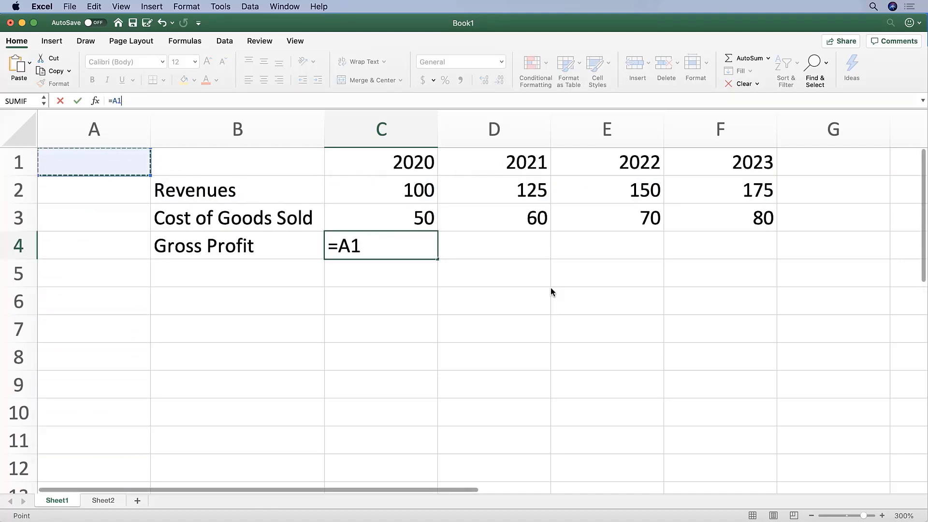
key(Right)
key(Right)
key(Right)
key(Right)
key(Left)
key(Left)
key(Left)
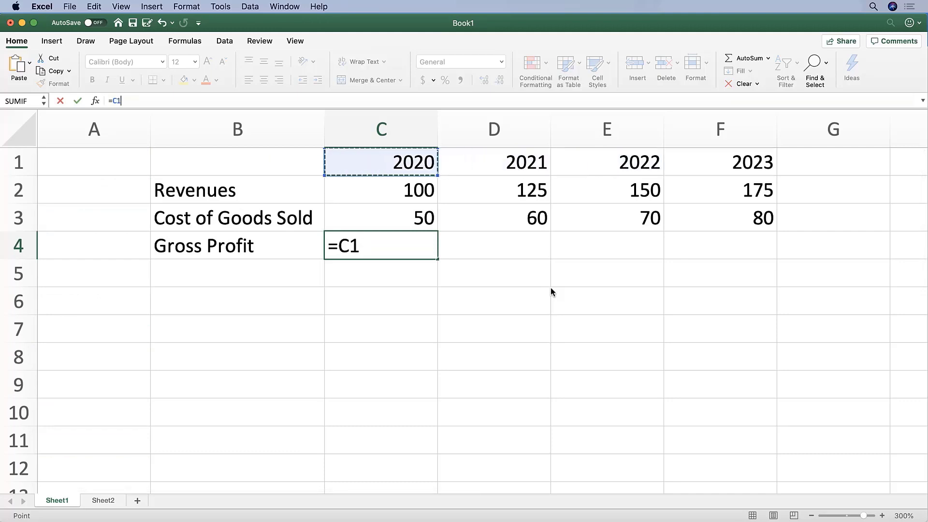
key(Down)
key(Down)
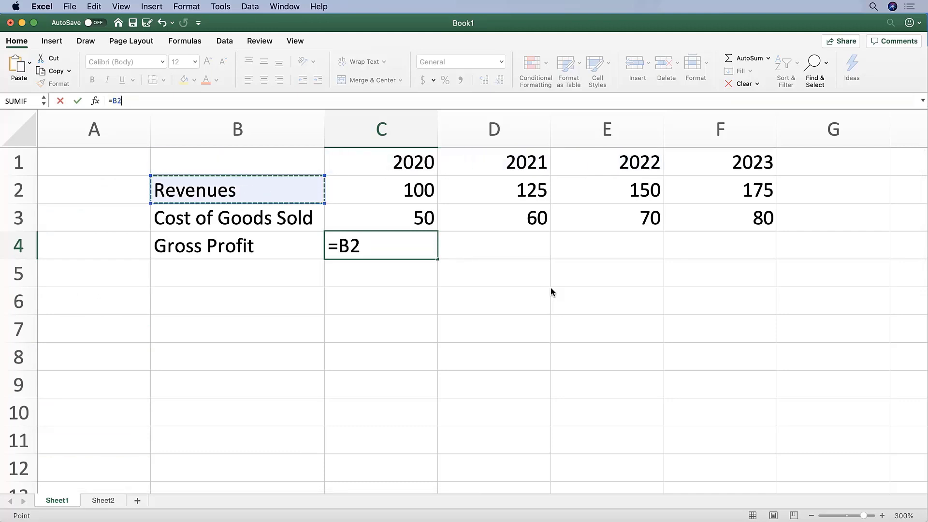
key(Up)
key(Right)
key(Down)
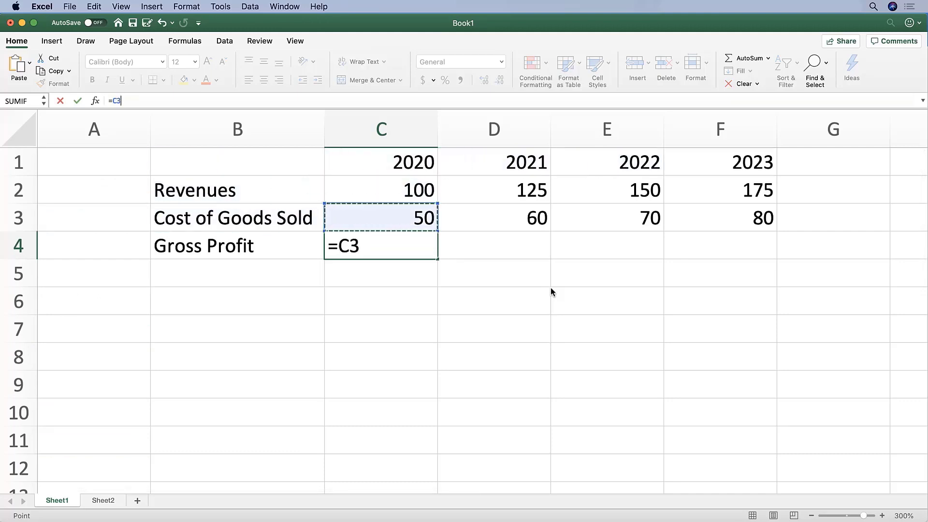
key(Down)
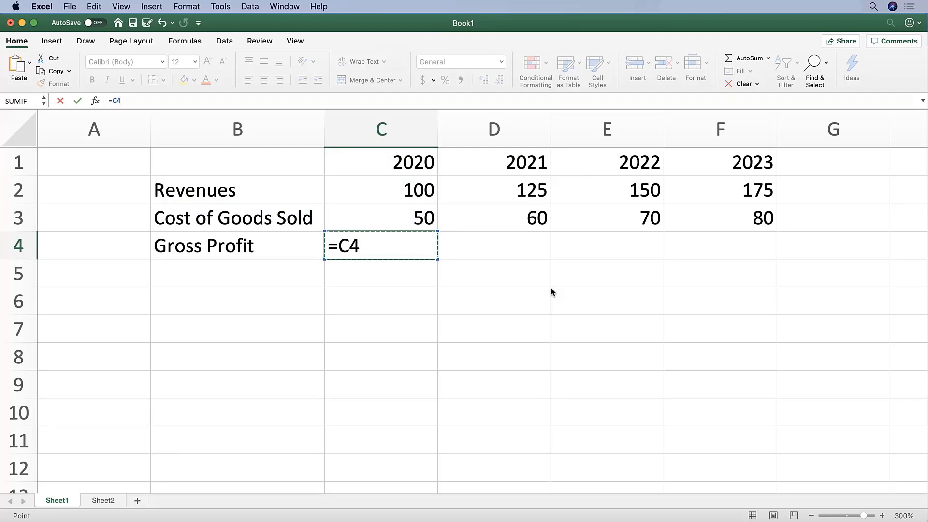
key(Up)
key(Up)
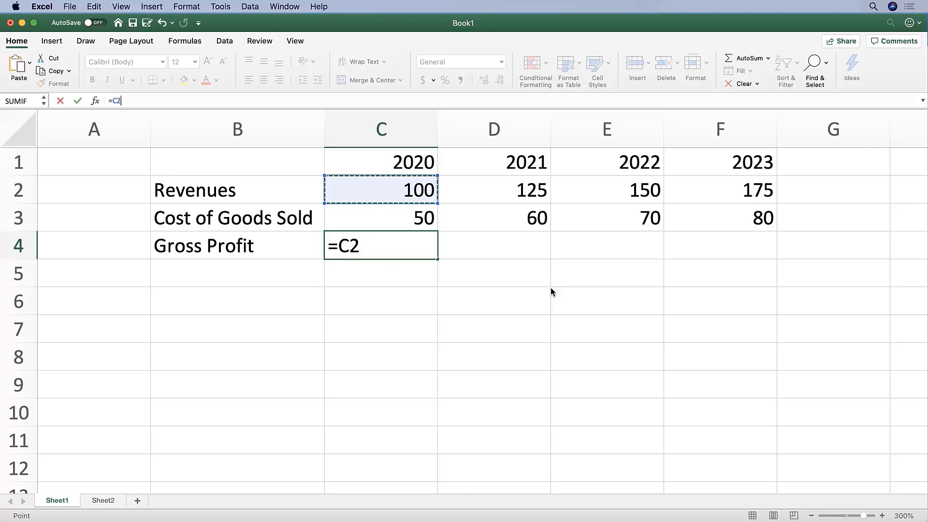
Complete the 2020 Gross Profit formula in C4 as =C2-C3, subtracting Cost of Goods Sold from Revenues.
text(-=)
key(BackSpace)
key(Up)
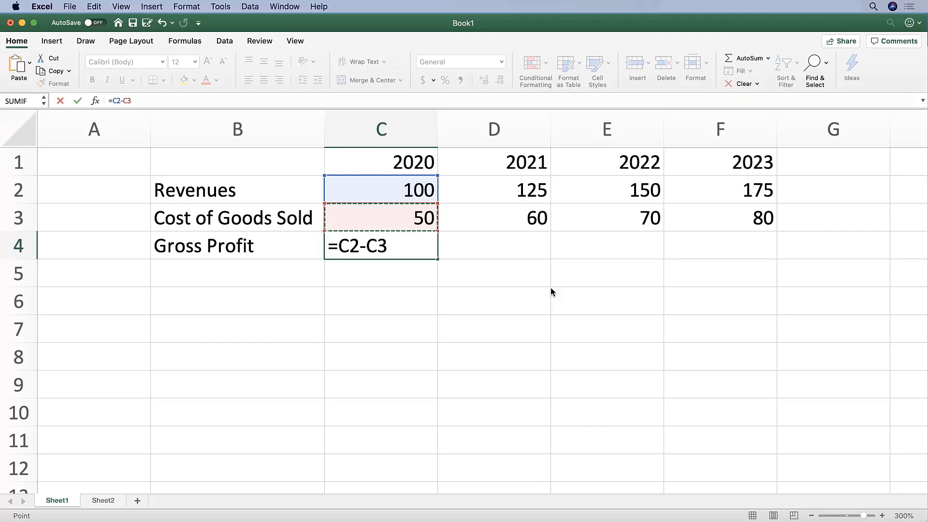
key(Return)
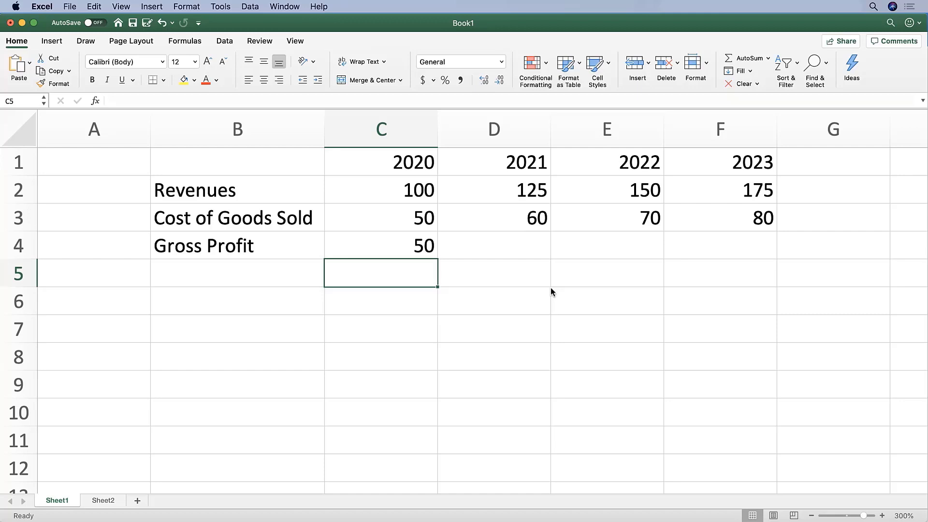
key(Up)
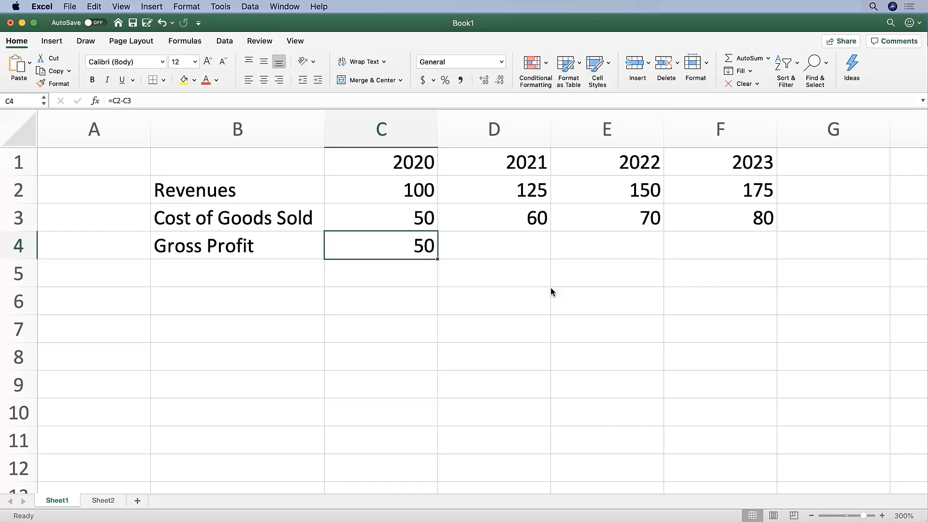
key(Right)
key(Right)
key(Right)
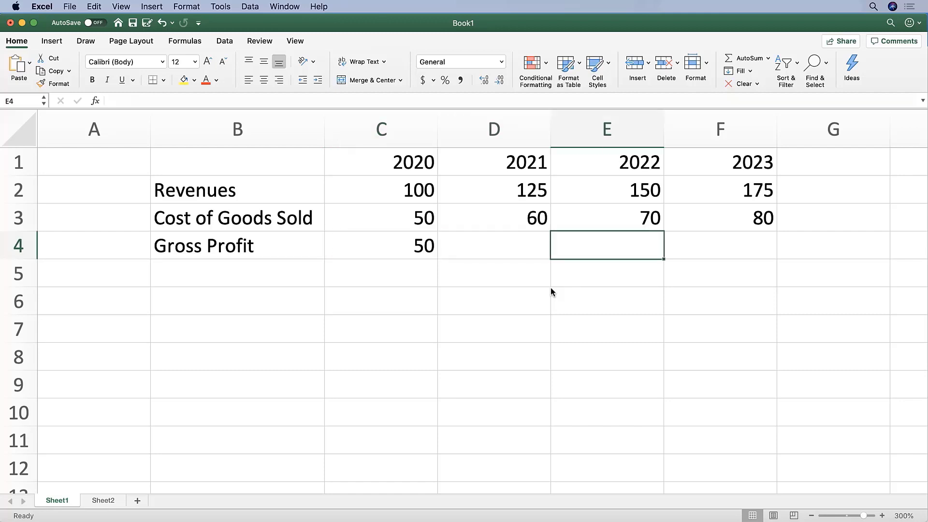
key(Left)
key(Left)
key(Left)
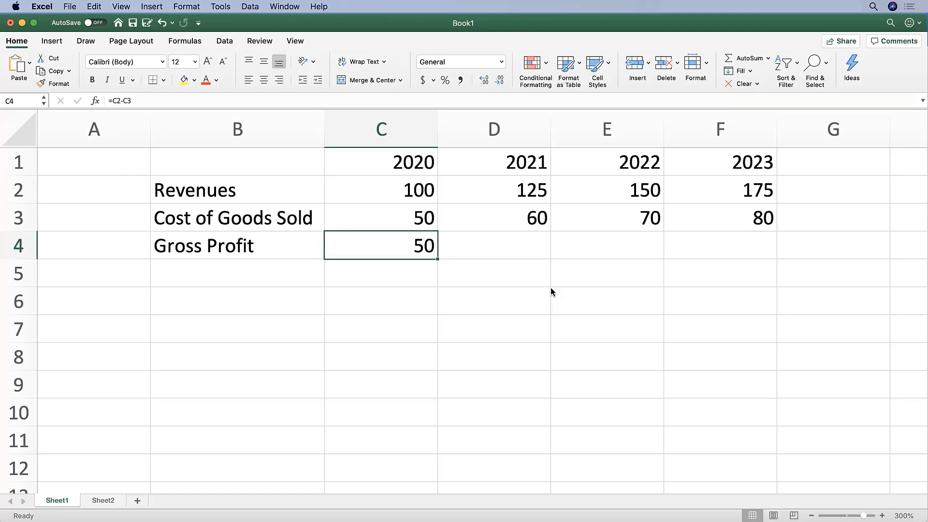
Copy the Gross Profit formula from C4 across C4:F4, undo that paste, and paste it into the same range again.
key(cmd+c)
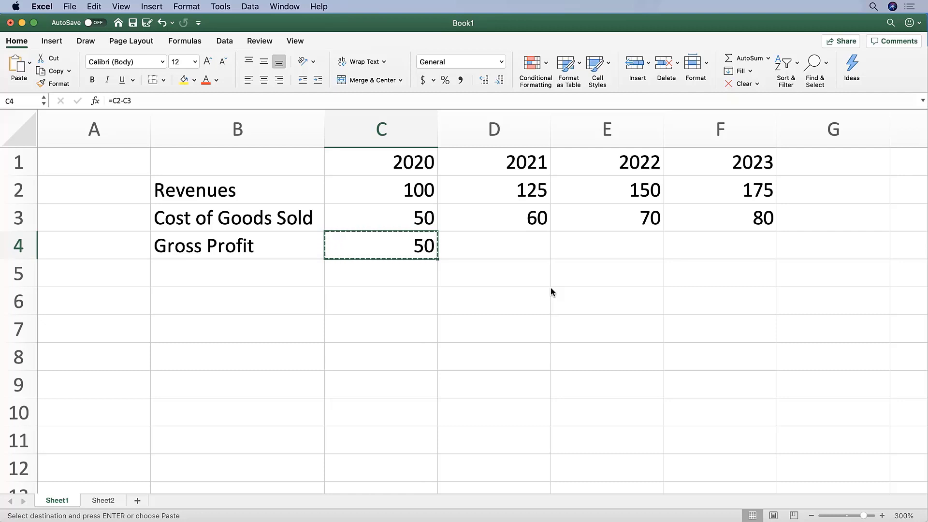
key(shift+Right)
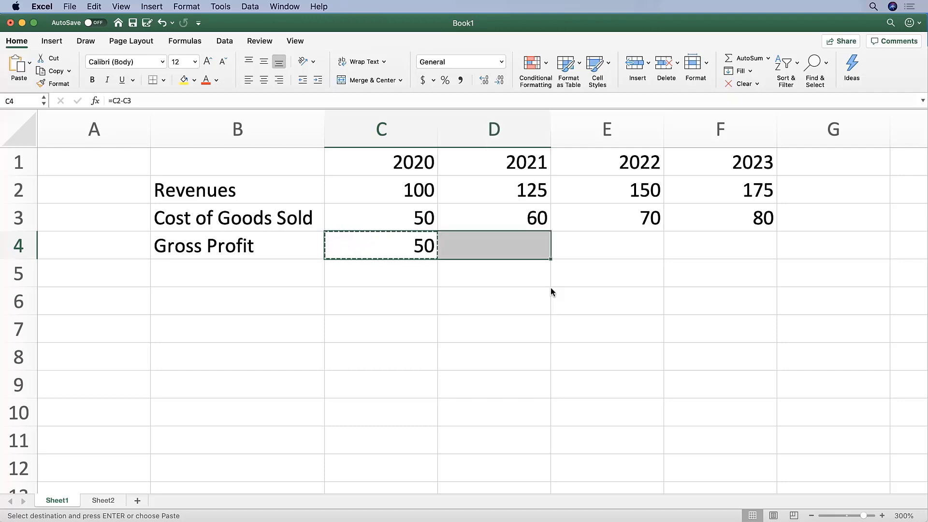
key(shift+Right)
key(shift+Right)
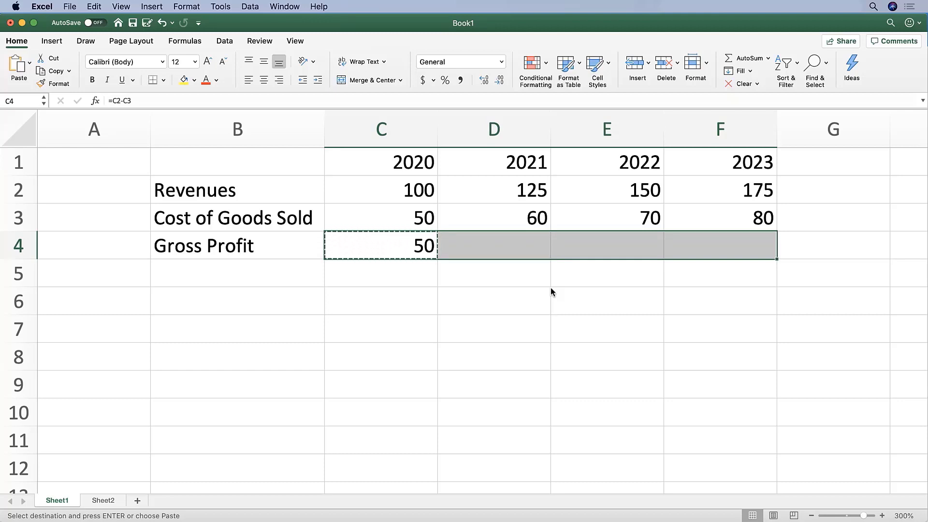
key(super+v)
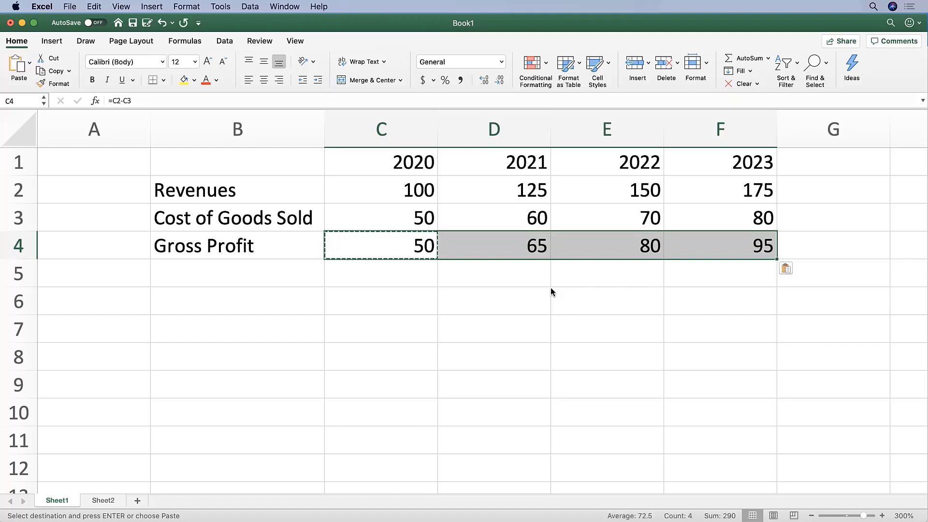
key(super+z)
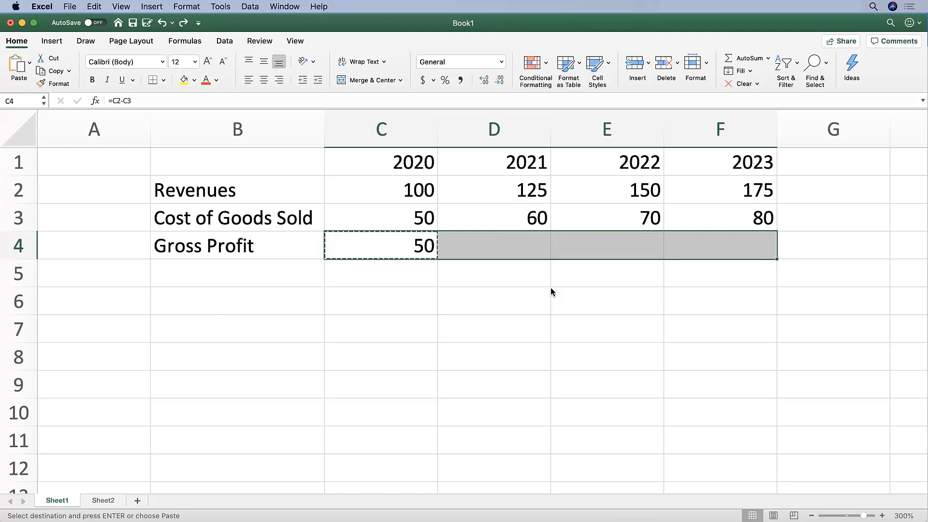
key(Return)
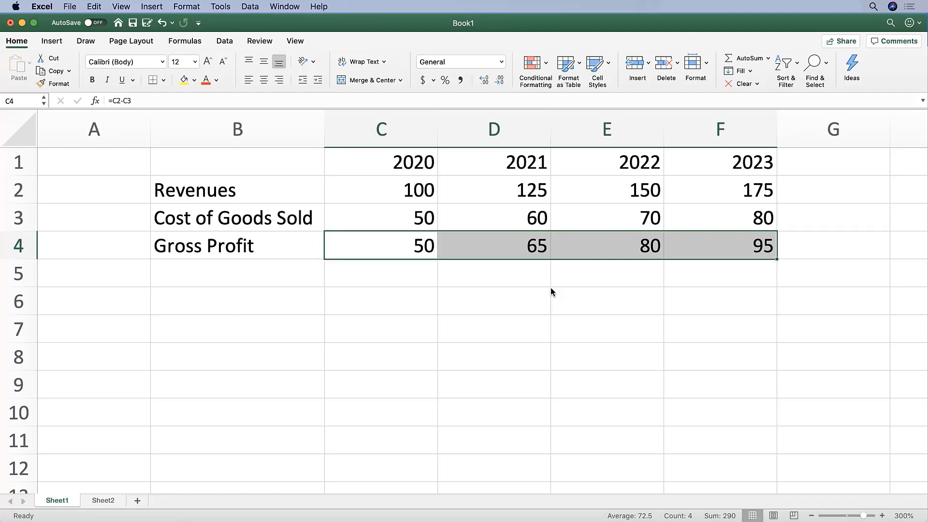
Inspect the copied Gross Profit formulas in row 4 and the cells each year's formula references.
key(Left)
key(Right)
key(Right)
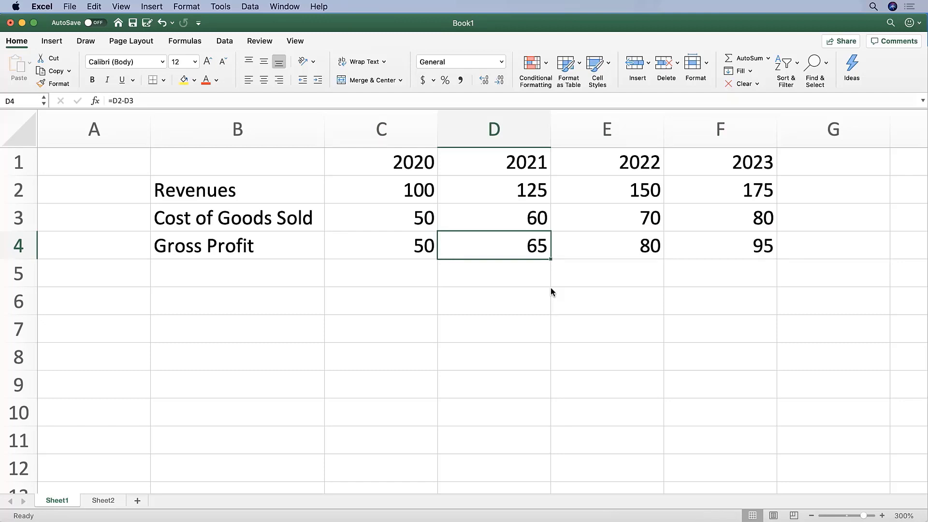
key(Right)
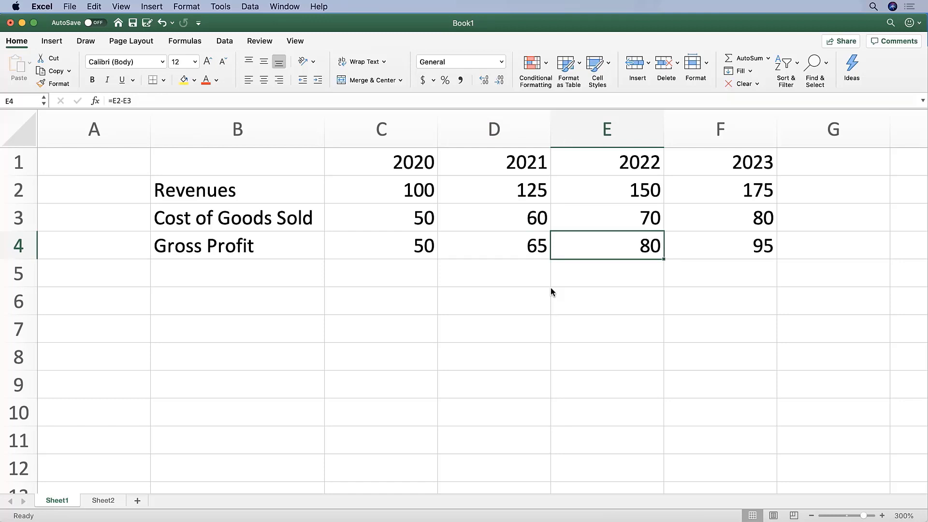
key(Left)
key(Right)
key(F2)
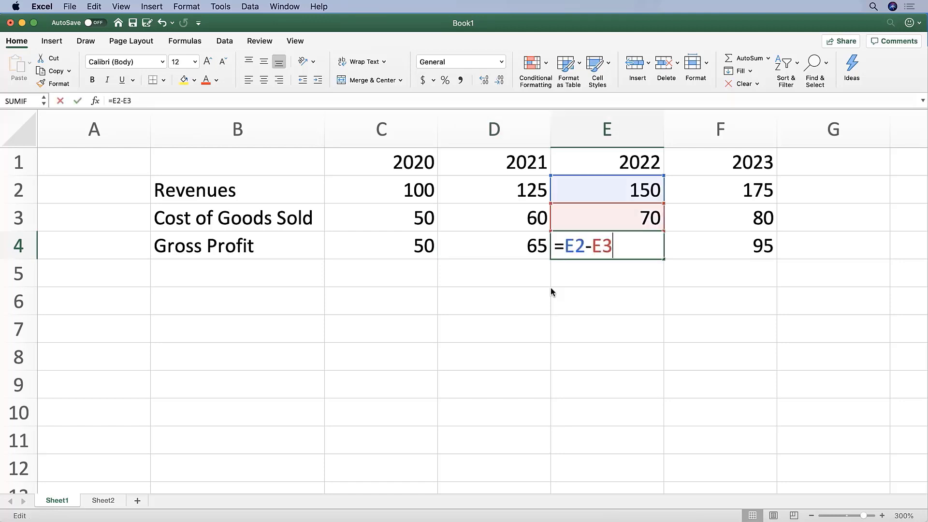
key(Escape)
key(Right)
key(F2)
key(Escape)
key(Left)
key(F2)
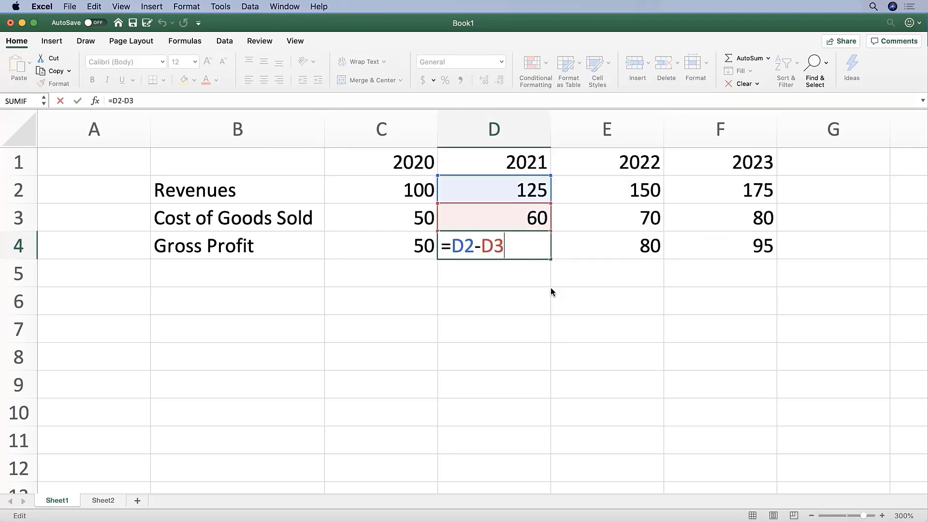
key(Escape)
key(Left)
key(F2)
key(Escape)
key(Right)
key(F2)
key(Escape)
key(Escape)
key(Right)
key(F2)
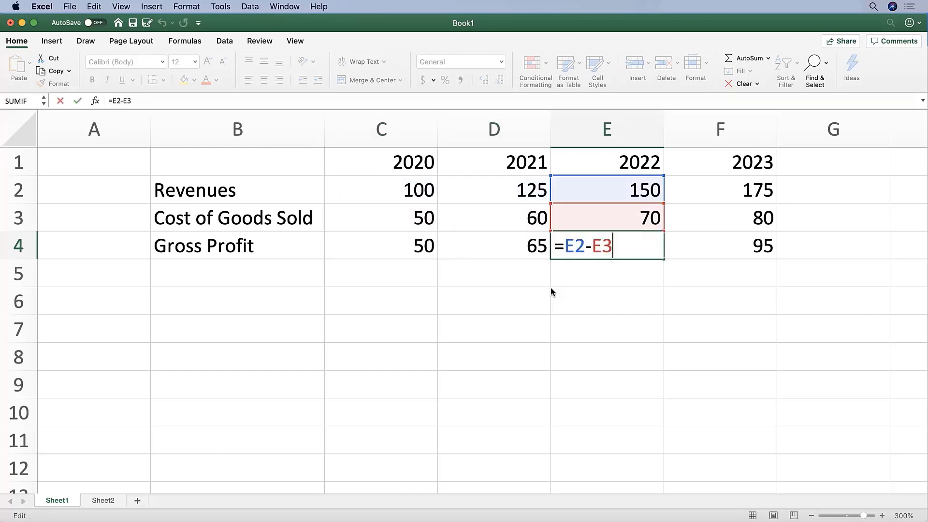
key(Escape)
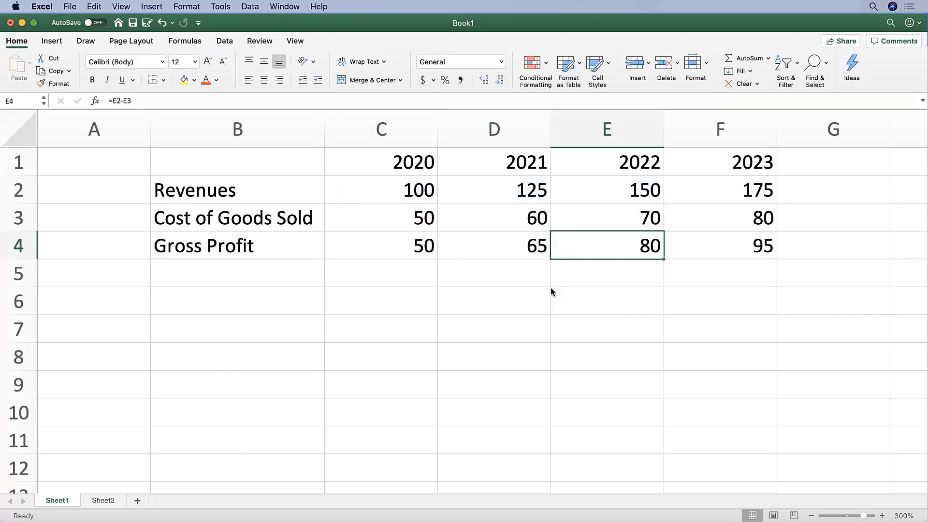
Select the row labels Revenues, Cost of Goods Sold and Gross Profit in B2:B4 for review.
key(Left)
key(Left)
key(Left)
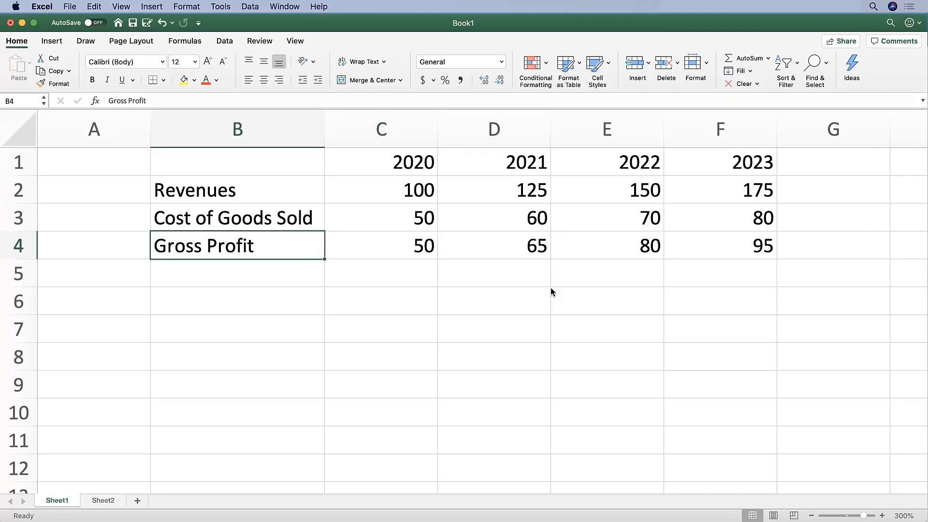
key(Up)
key(Up)
key(shift+Down)
key(shift+Down)
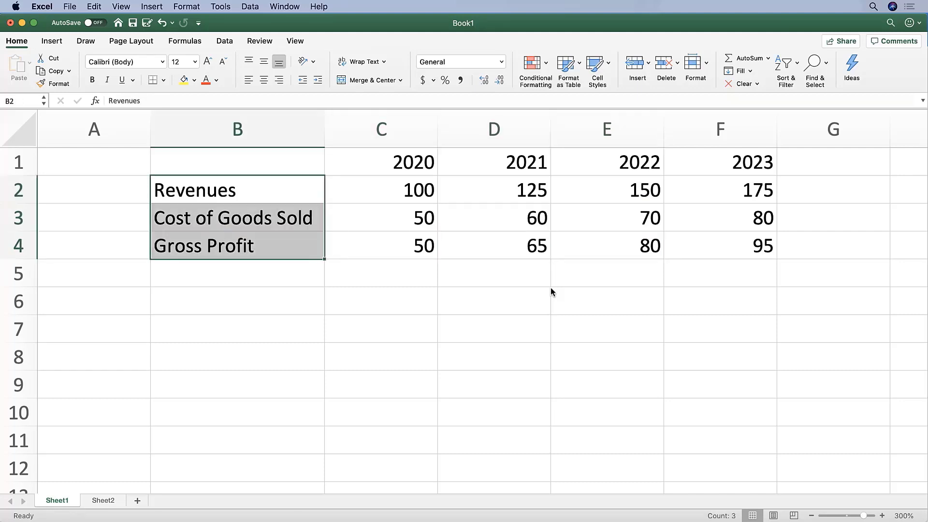
key(shift+Up)
key(shift+Up)
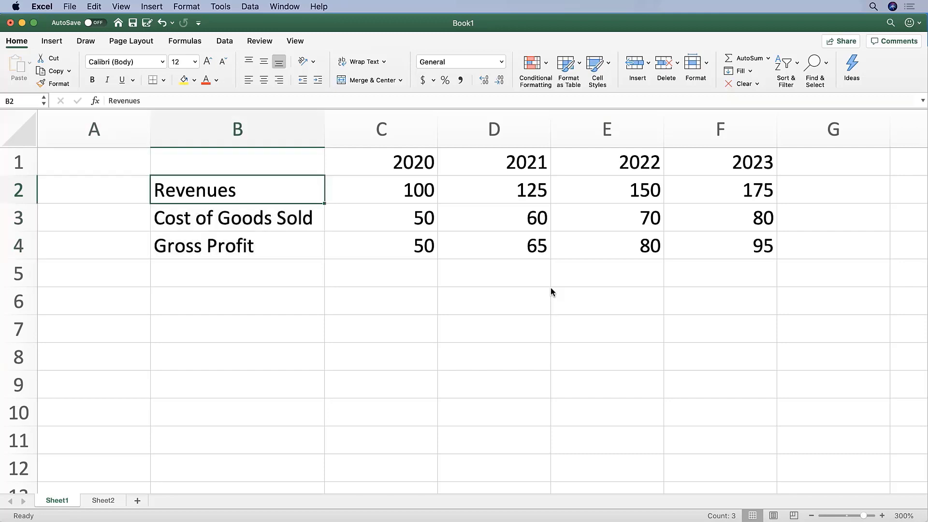
key(shift+Down)
key(shift+Down)
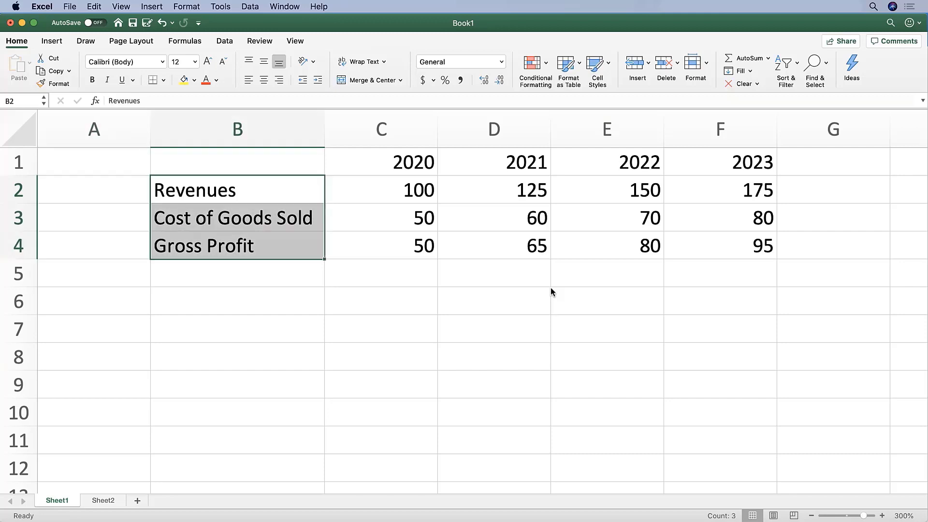
Select the block of figures for all four years in C2:F4 for review.
key(Right)
key(shift+Right)
key(shift+Down)
key(shift+Right)
key(shift+Down)
key(shift+Right)
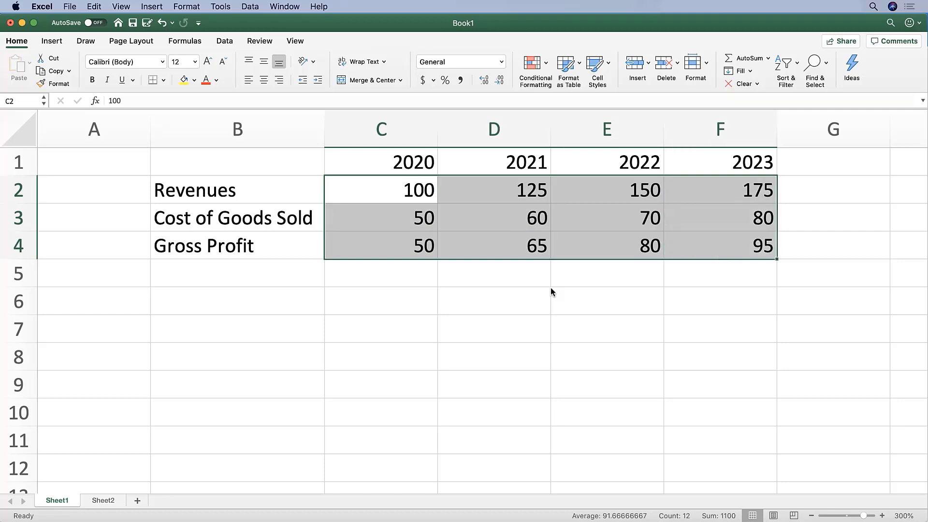
Go through the year headings in row 1 and review the whole numeric block C1:F4 beside the row labels.
key(Left)
key(Right)
key(Up)
key(Right)
key(Right)
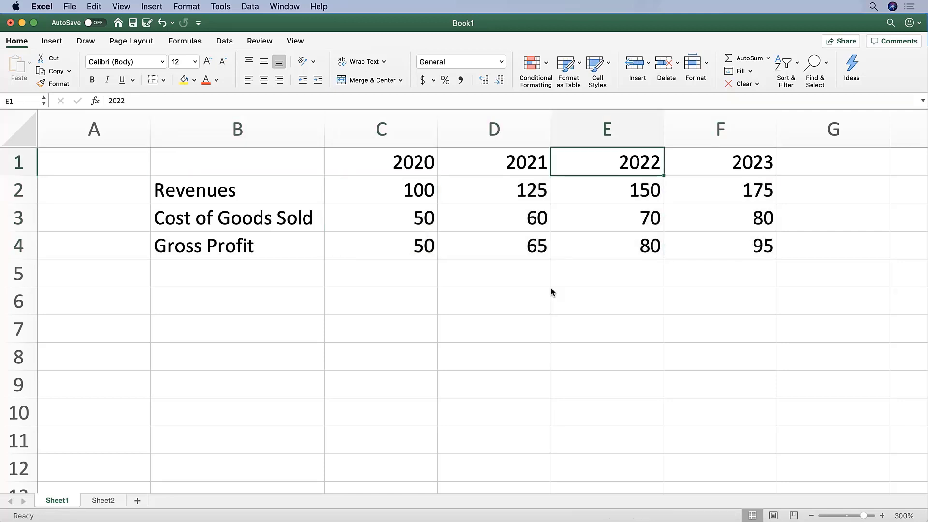
key(Right)
key(Left)
key(Left)
key(Left)
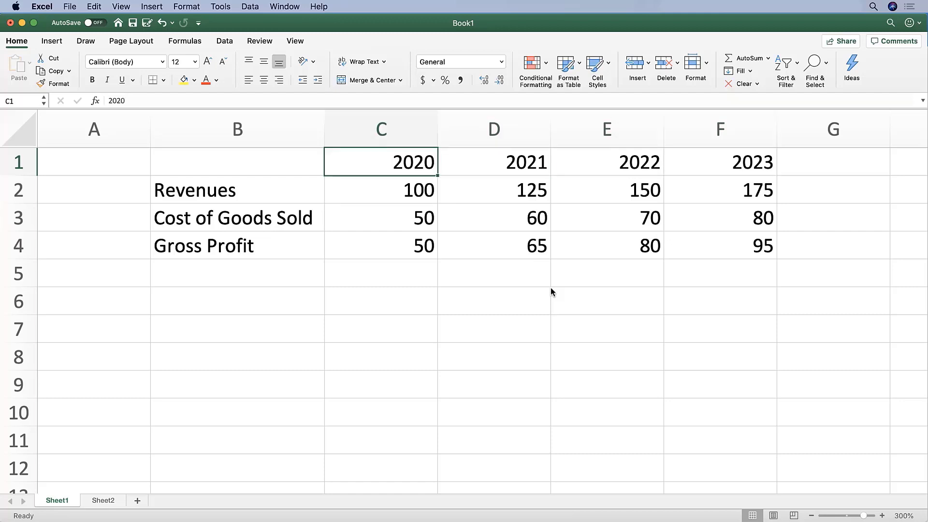
key(shift+Right)
key(shift+Down)
key(shift+Right)
key(shift+Right)
key(shift+Down)
key(shift+Down)
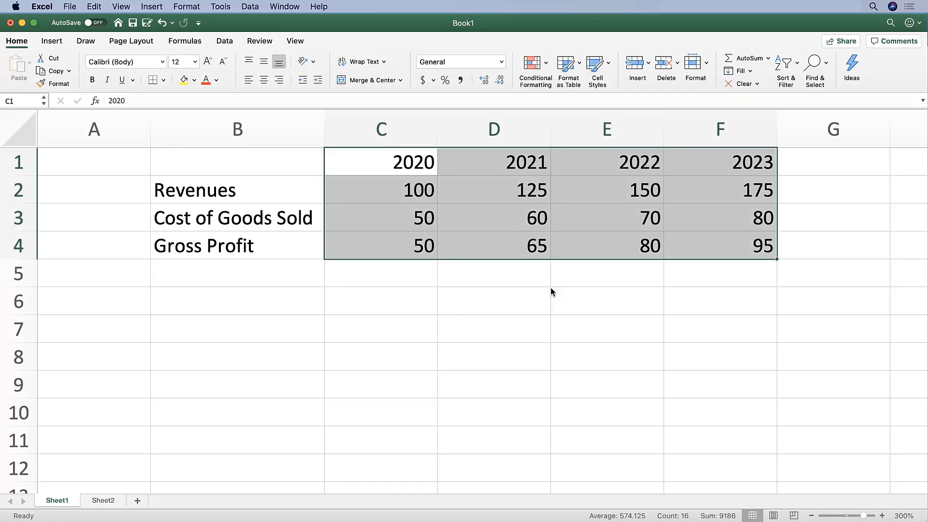
key(Left)
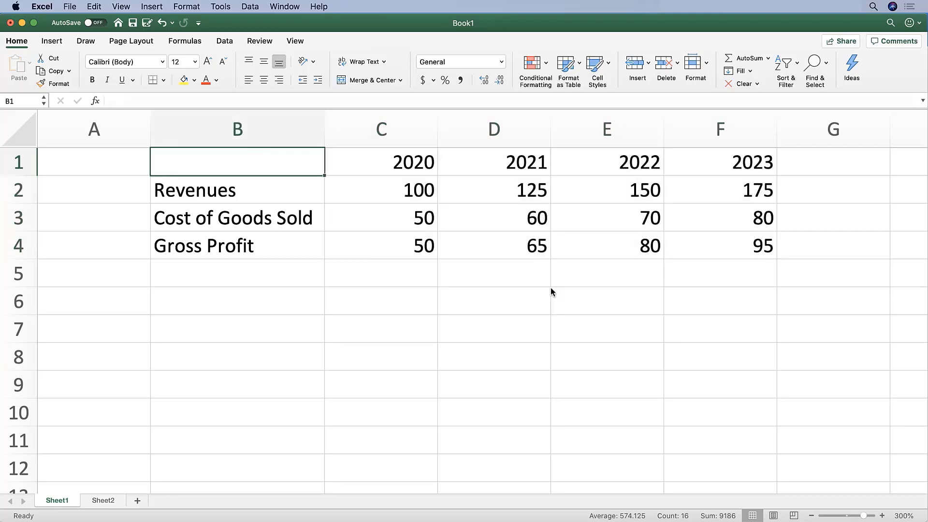
key(Down)
key(Down)
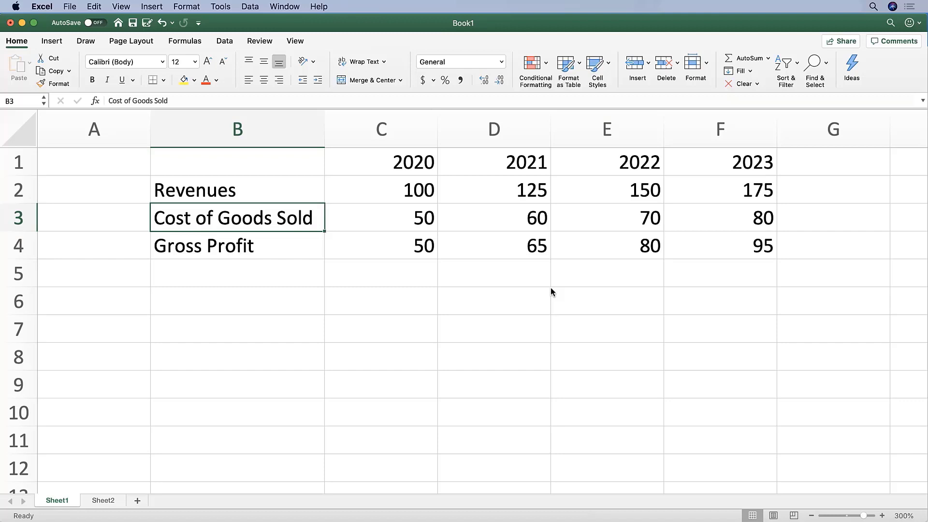
key(Up)
key(Up)
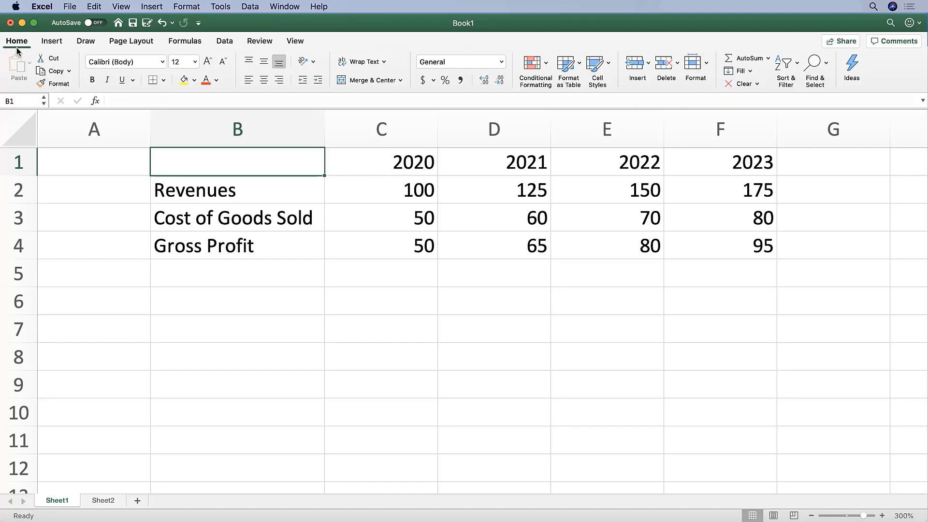
Try right-aligning the Revenues label in B2, and undo the alignment change.
click(221, 191)
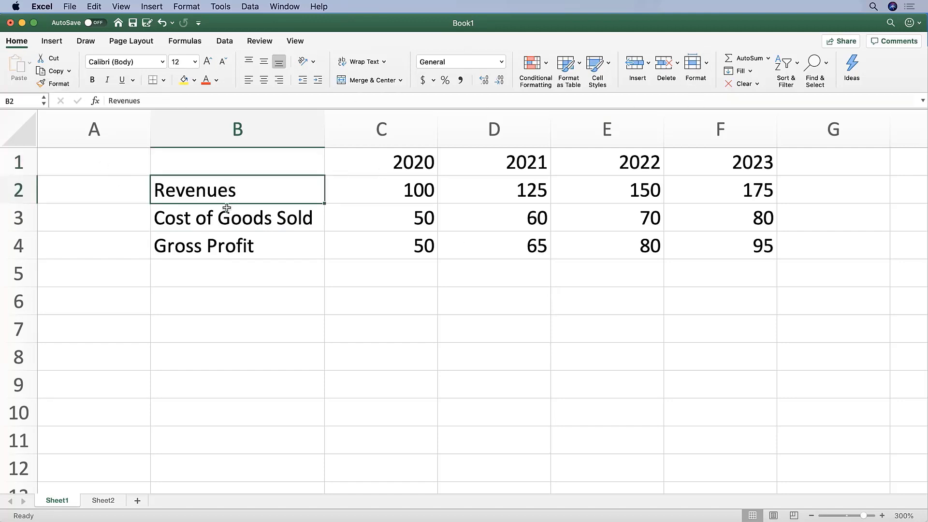
click(278, 81)
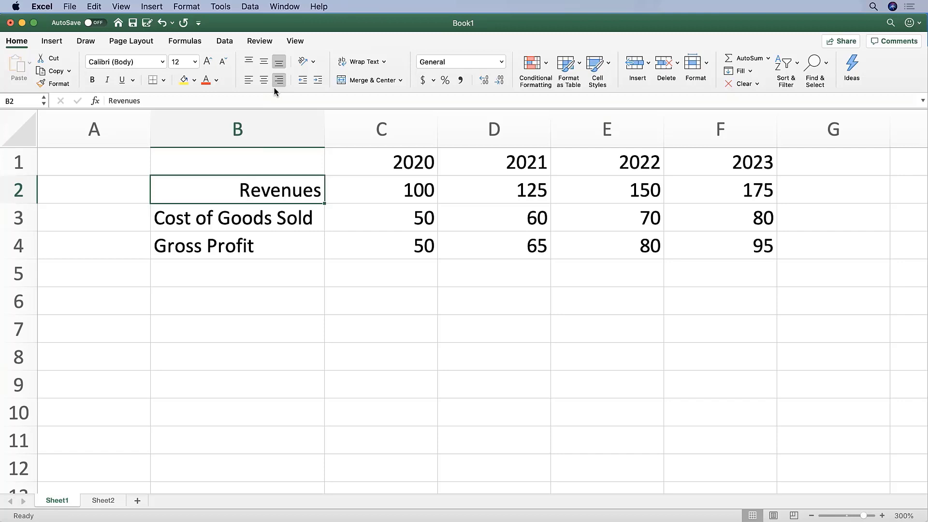
key(super+z)
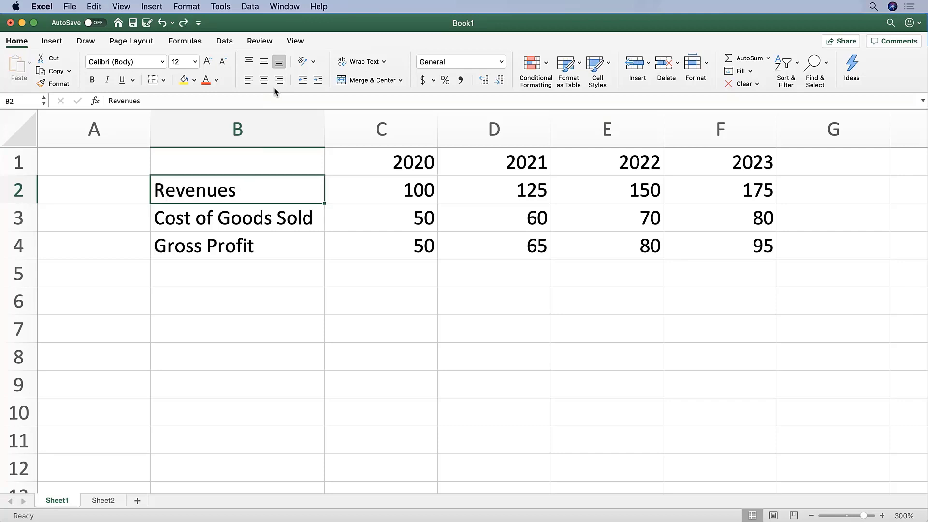
Review the alignment, font, border and fill options in the Format Cells dialog for the Revenues cell B2, and close it without changes.
key(super+1)
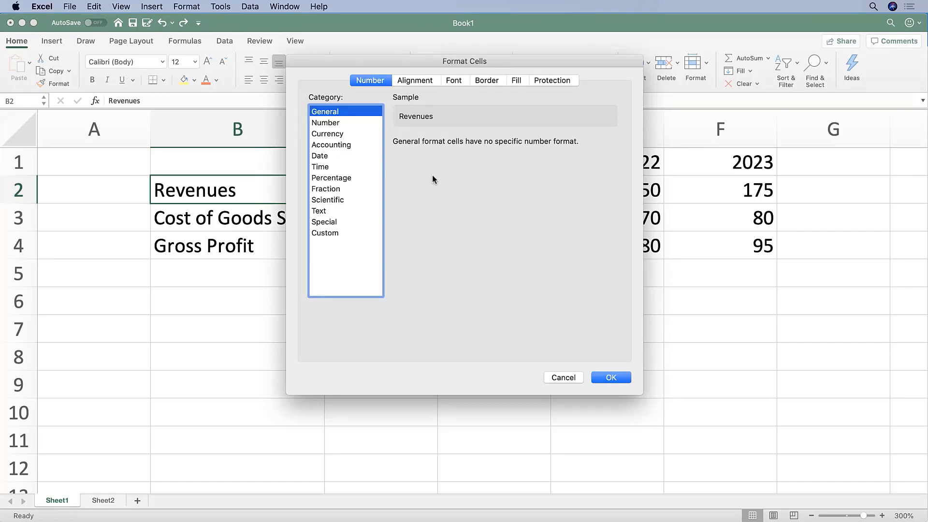
click(400, 81)
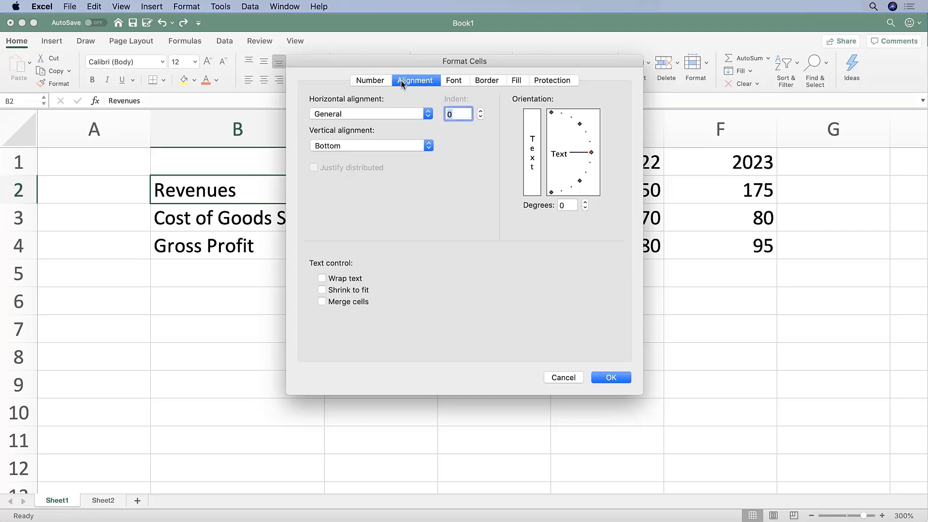
click(377, 115)
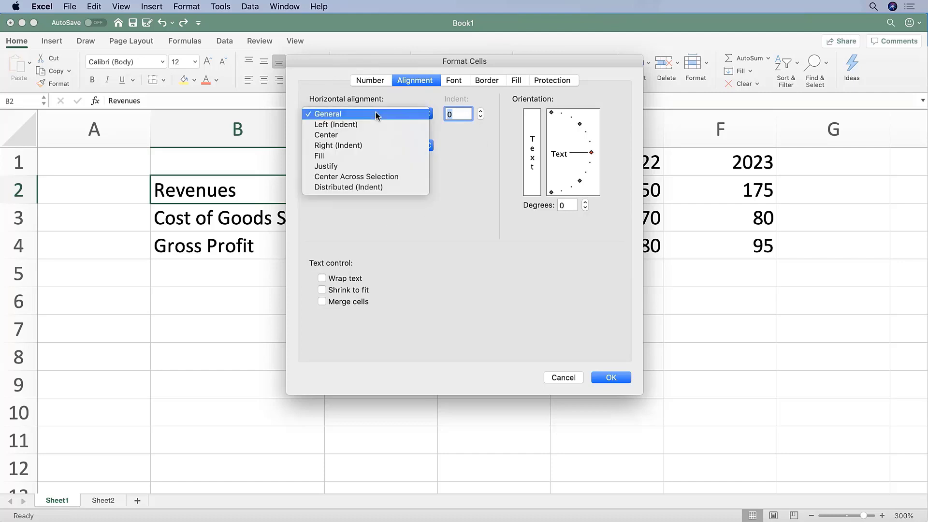
click(356, 217)
click(362, 145)
click(438, 206)
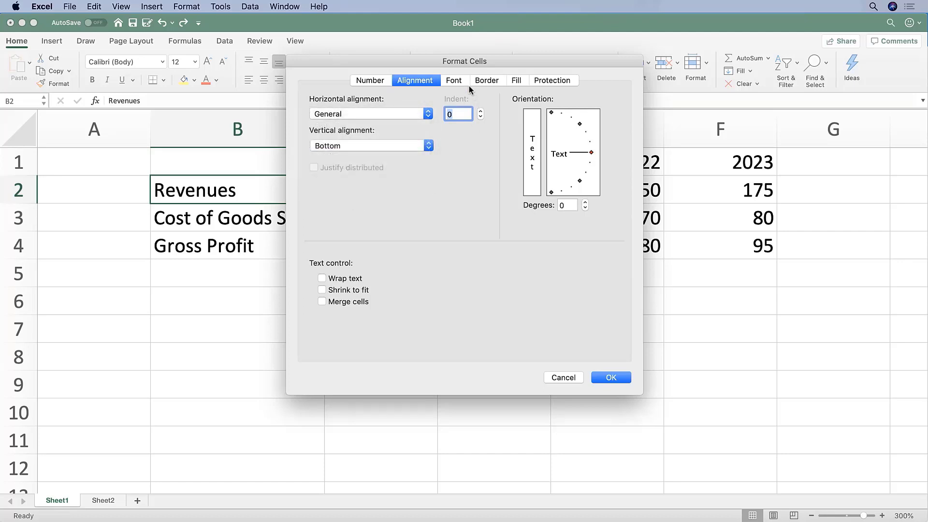
click(463, 81)
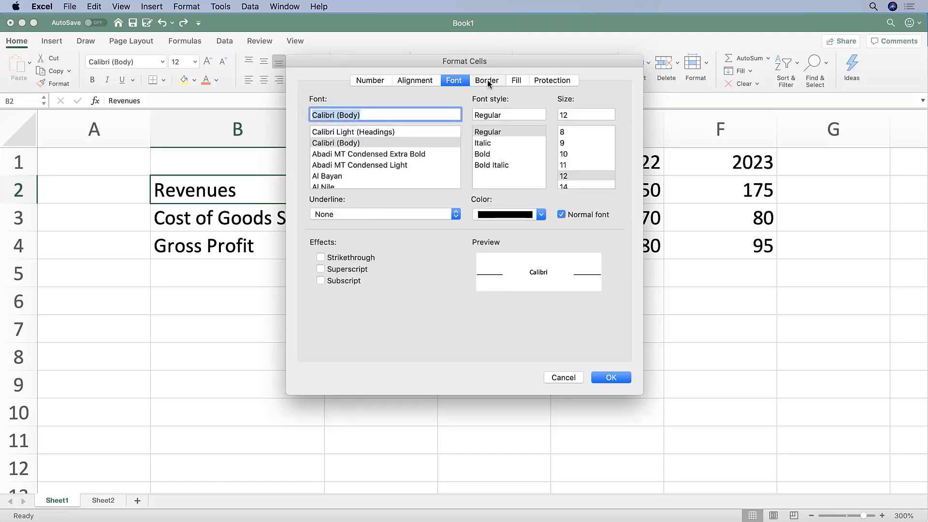
click(487, 80)
click(515, 81)
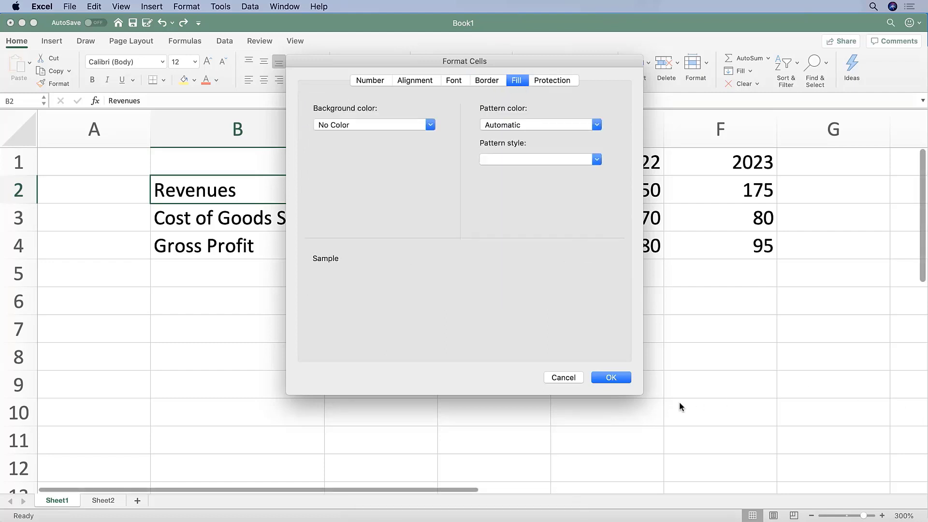
click(561, 378)
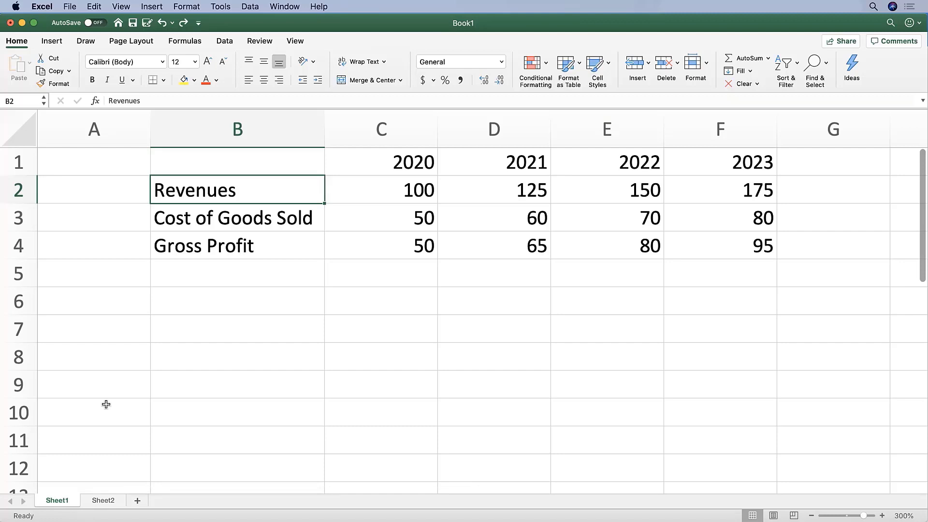
Check Sheet2, return to Sheet1 and insert a new worksheet in front of it.
click(103, 501)
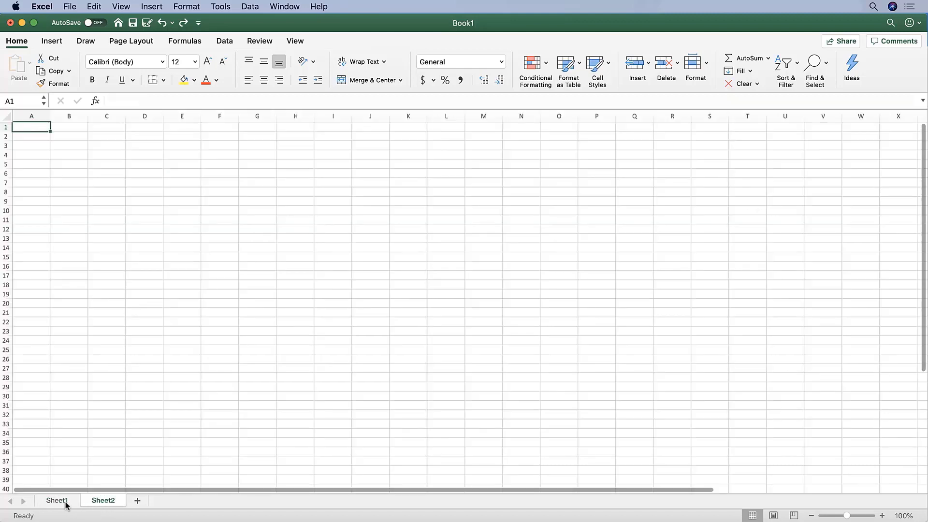
click(65, 503)
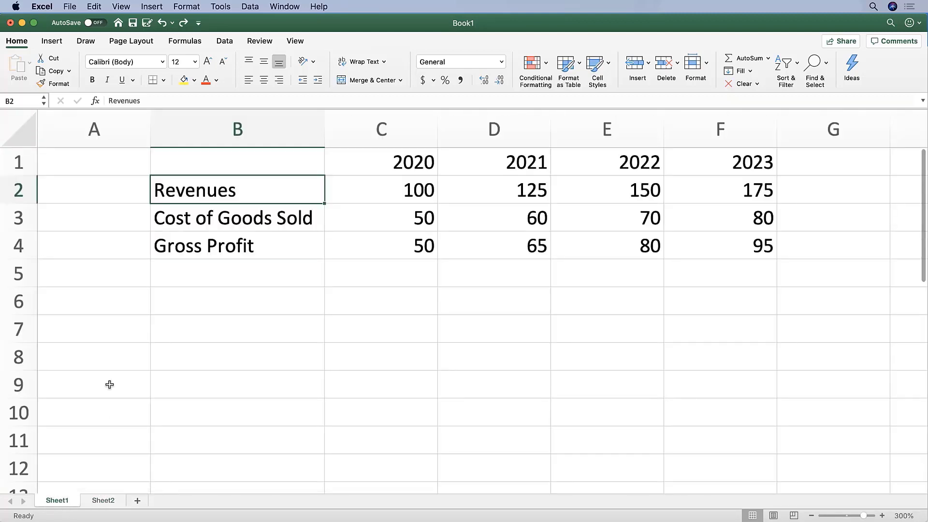
key(shift+F11)
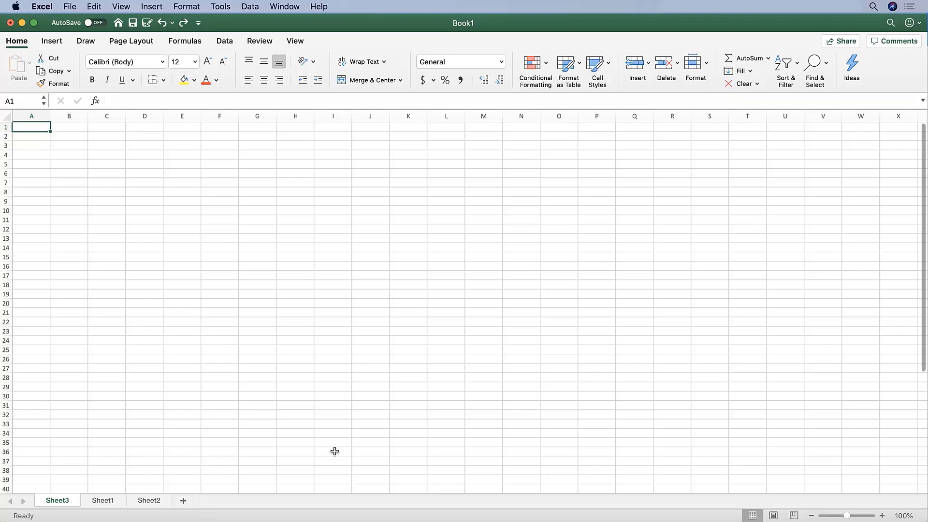
Reorder the worksheets so that they run Sheet1, Sheet2, Sheet3.
click(108, 501)
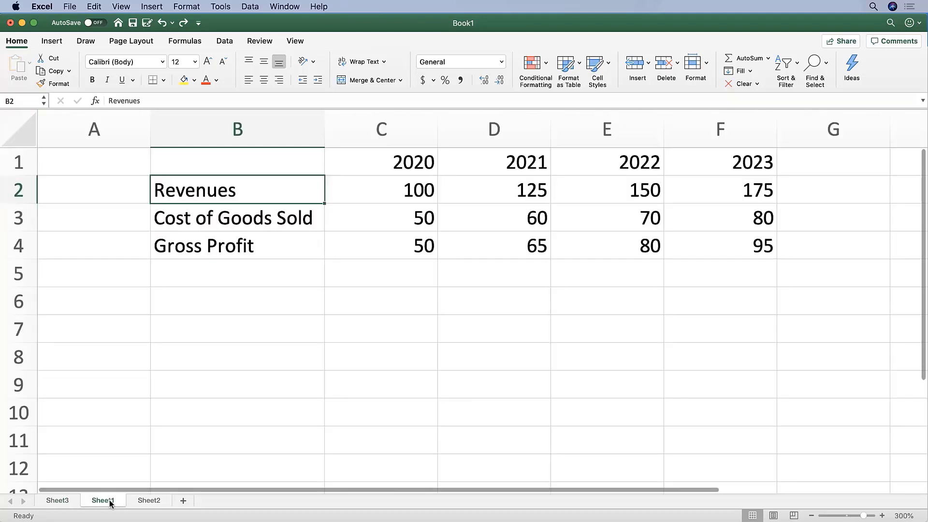
drag(110, 501, 34, 501)
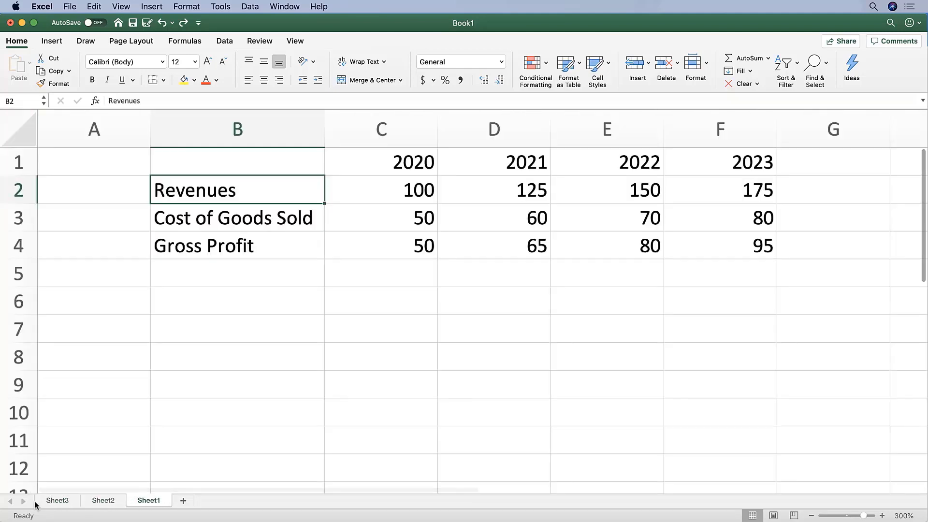
mouse_move(140, 502)
mouse_down()
mouse_move(34, 502)
mouse_move(180, 503)
mouse_move(55, 504)
mouse_up()
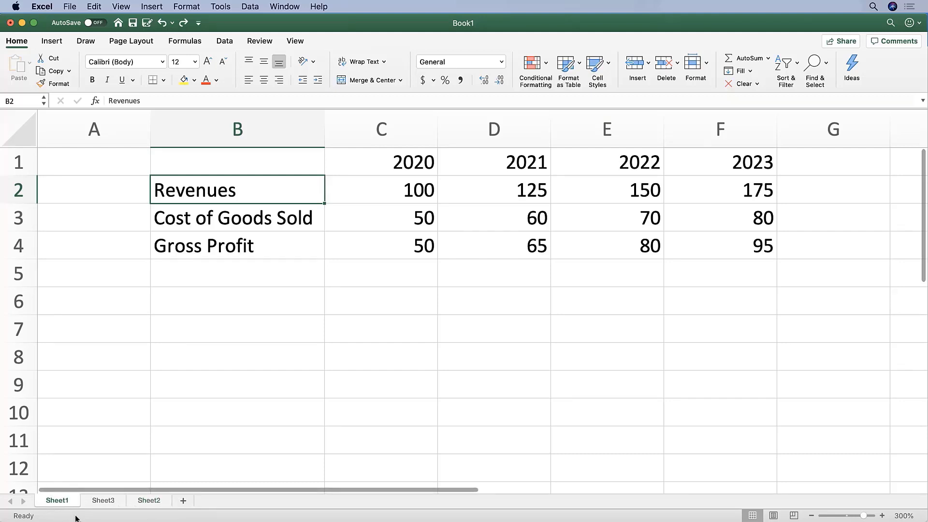
click(150, 503)
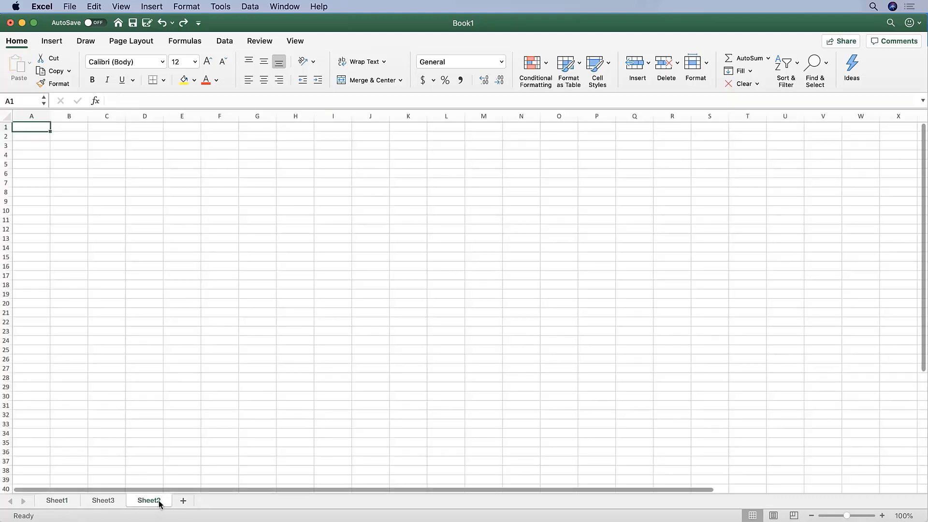
drag(92, 501, 157, 502)
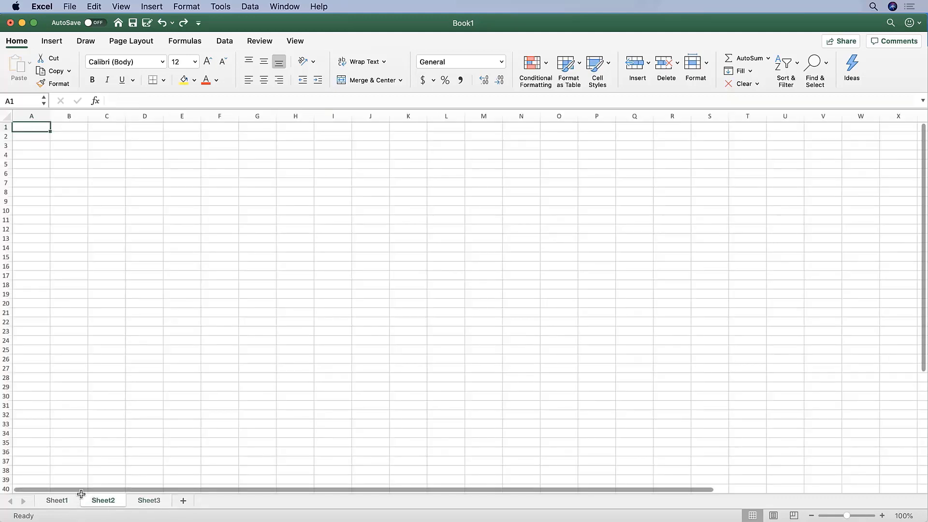
Set the zoom of both Sheet2 and Sheet3 to 300%.
click(294, 42)
click(289, 63)
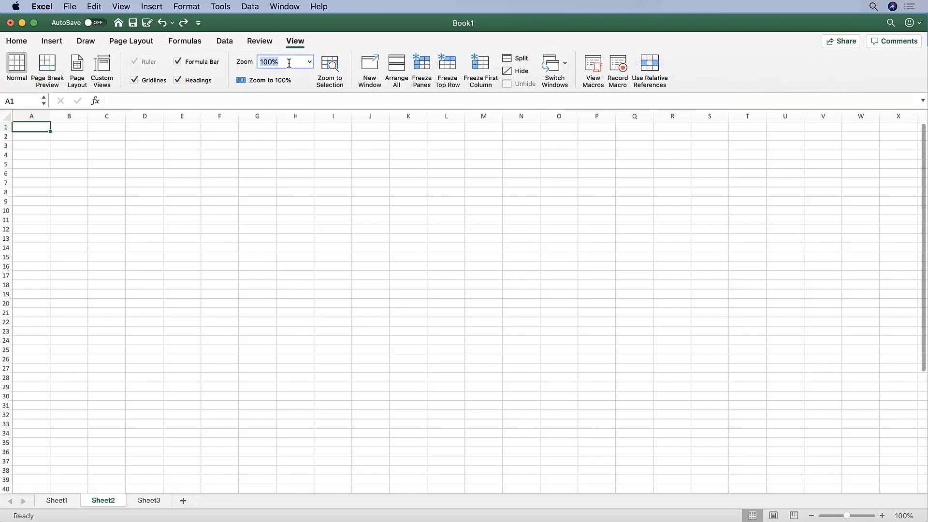
text(300)
key(Return)
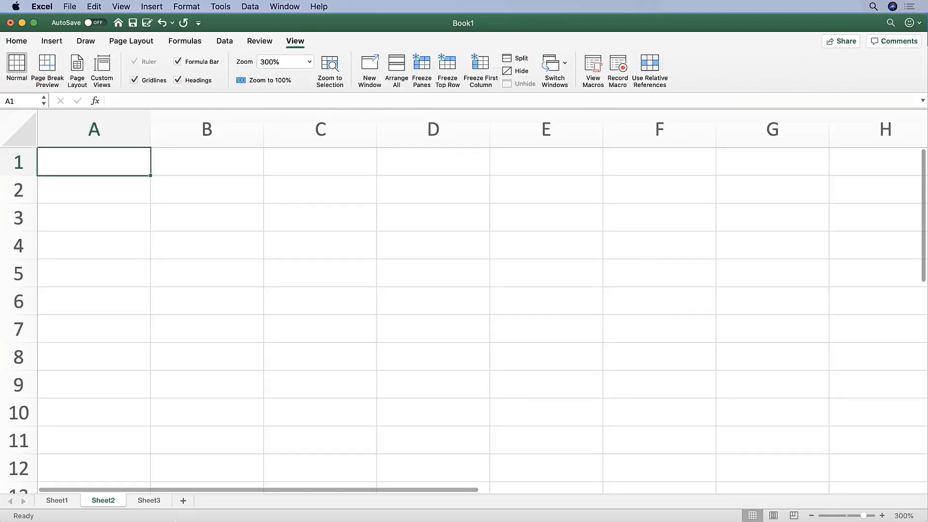
click(154, 502)
click(284, 62)
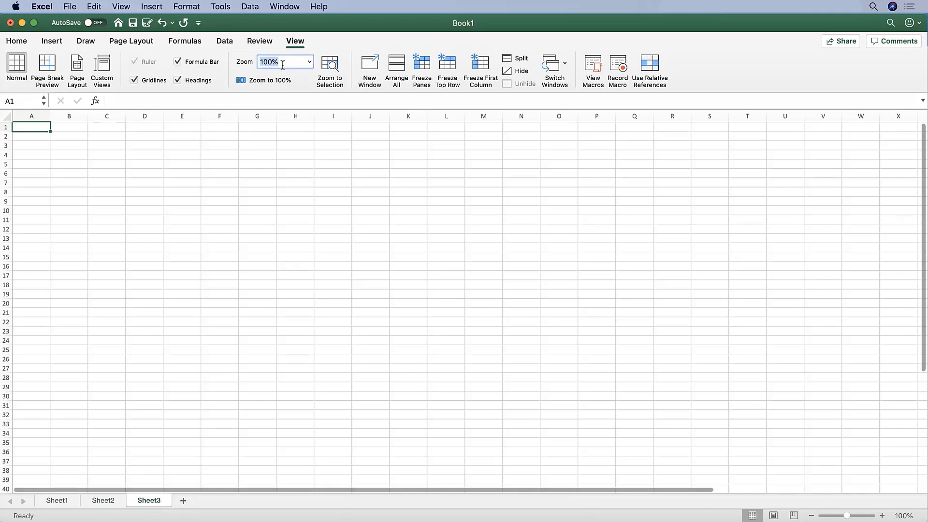
text(300)
key(Return)
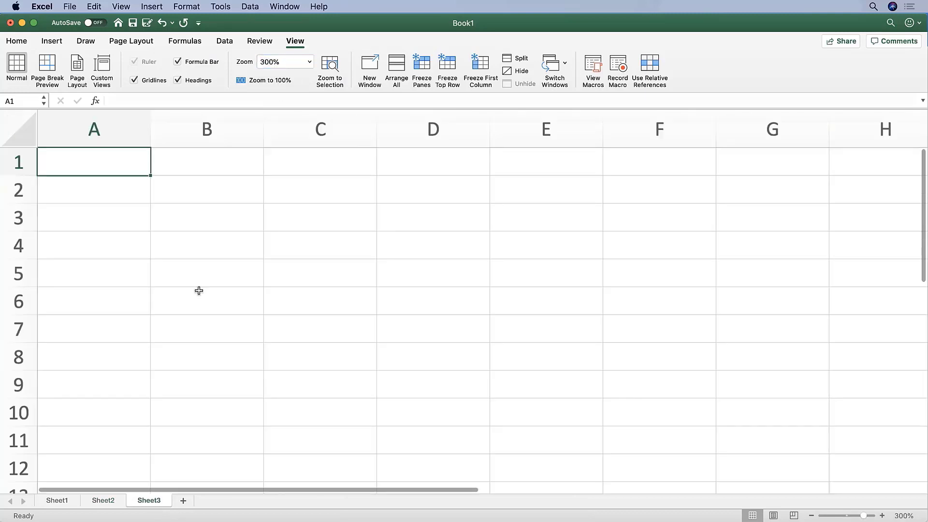
Go back to Sheet1 and move back and forth through the three worksheets, ending on Sheet2.
click(58, 503)
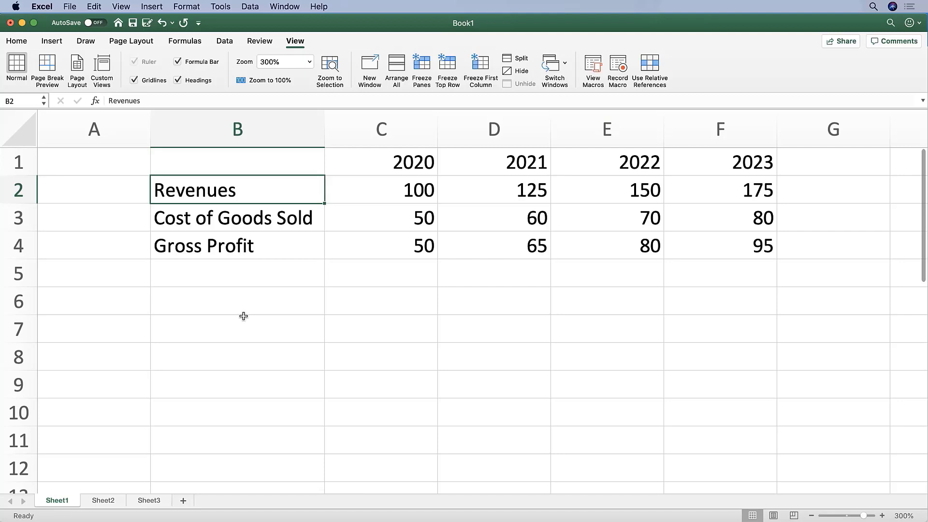
key(ctrl+Page_Down)
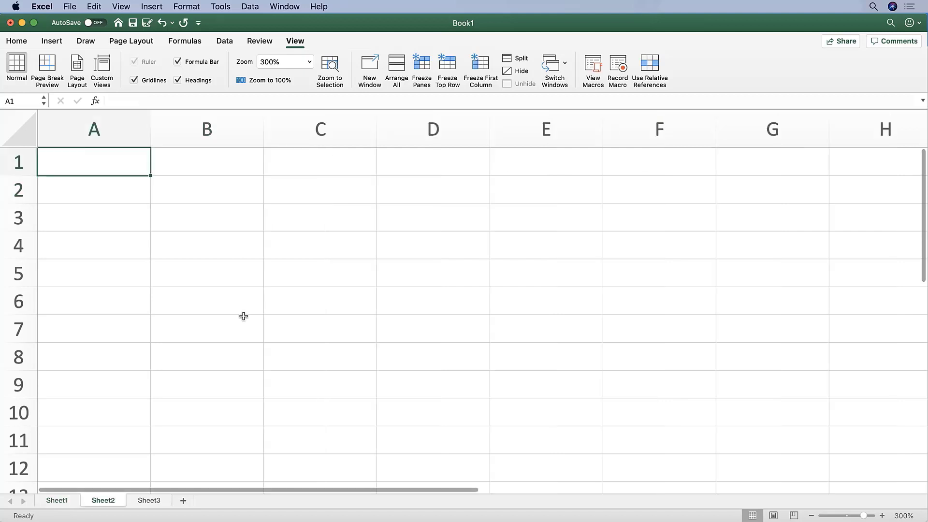
key(ctrl+Page_Up)
key(ctrl+Page_Down)
key(ctrl+Page_Down)
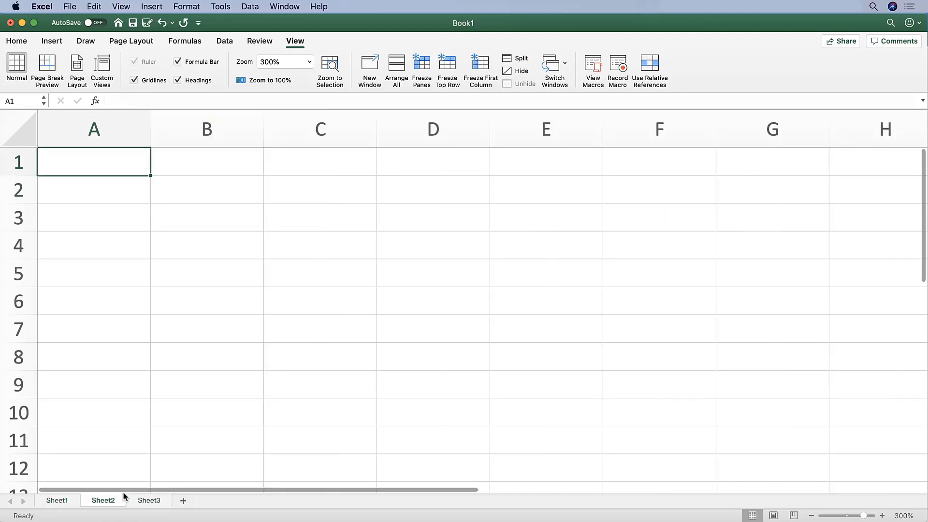
key(ctrl+Page_Down)
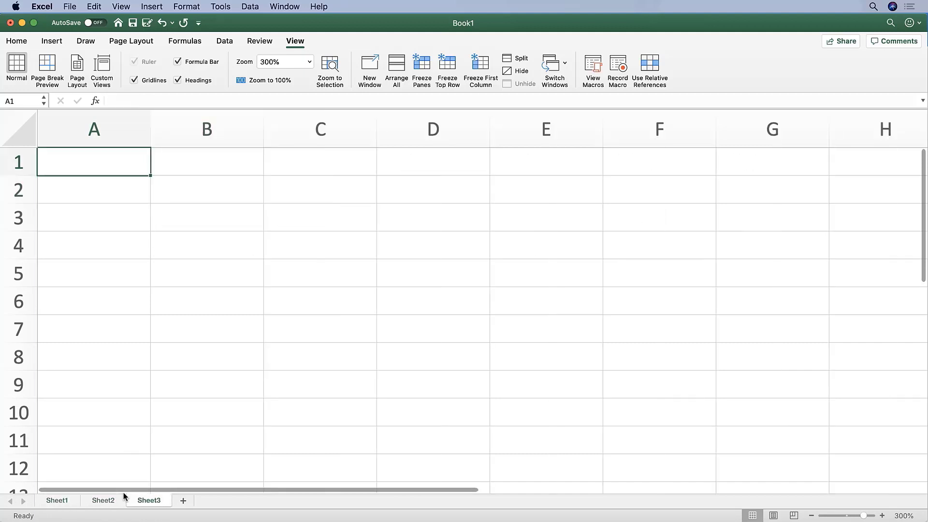
key(ctrl+Page_Up)
key(ctrl+Page_Down)
key(ctrl+Page_Up)
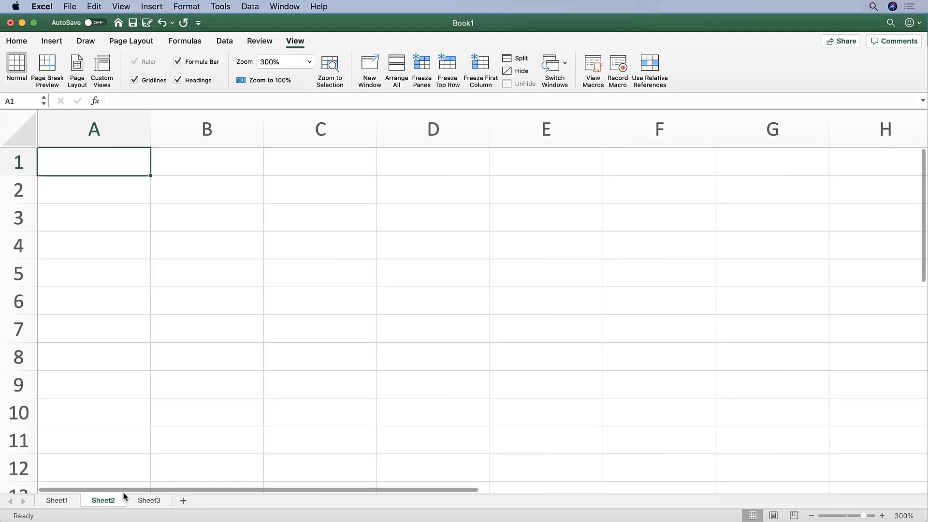
Enter the row labels Revenues, Cost of Goods Sold and Gross Profit in B2:B4 of Sheet2.
key(Right)
key(Down)
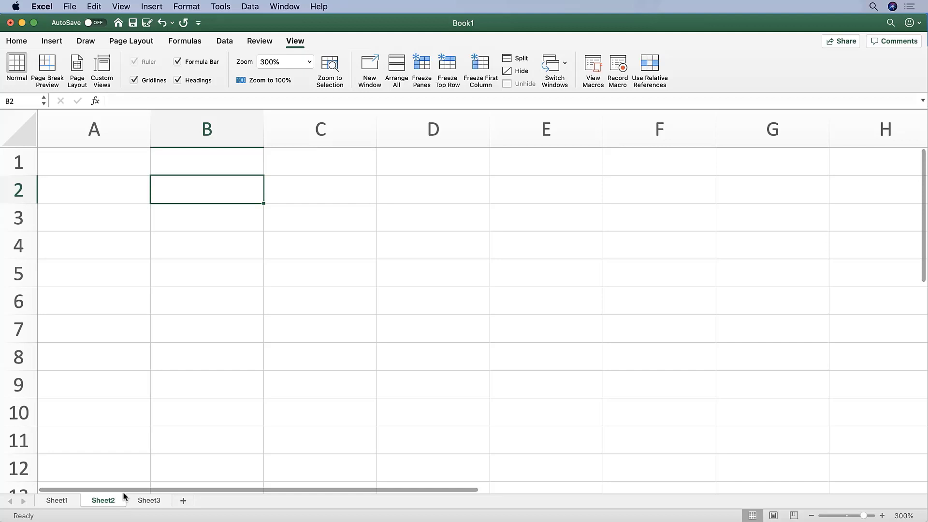
text(Revenues)
key(Return)
text(C)
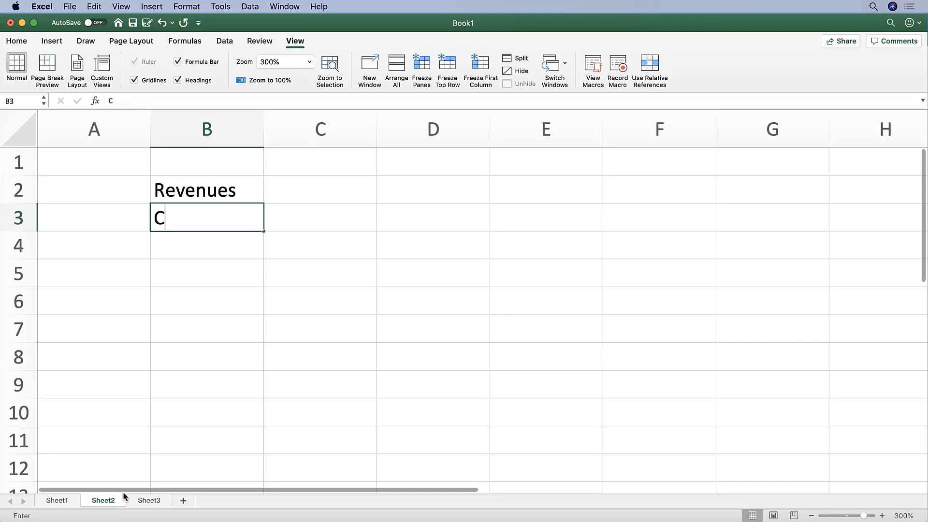
text(ost of Goods Sold)
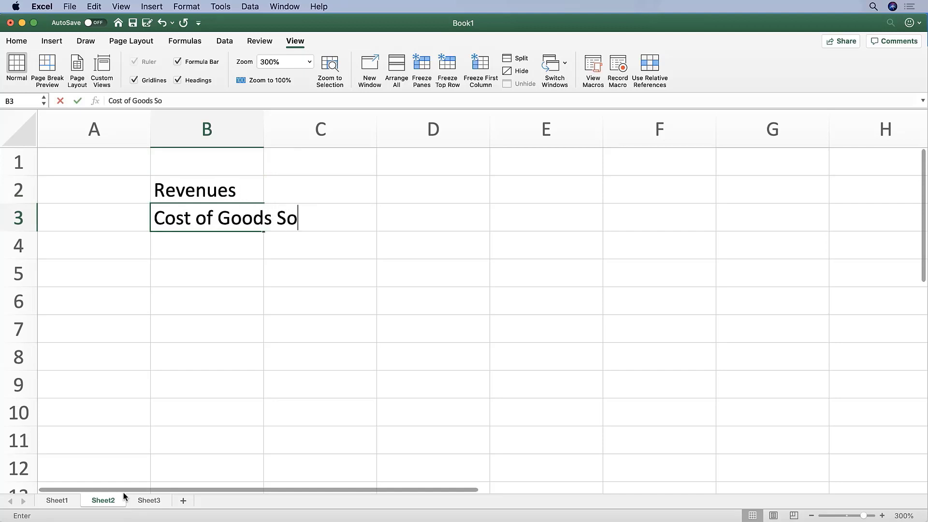
key(Return)
text(Gross Profit)
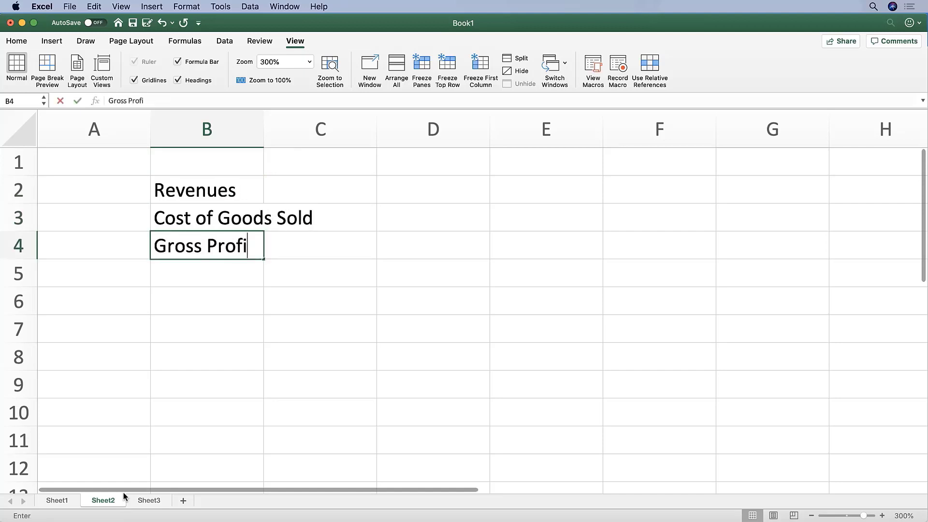
key(Return)
Enter the year headings 2020, 2021, 2022 and 2023 in C1:F1 of Sheet2.
key(Up)
key(Up)
key(Up)
key(Up)
key(Right)
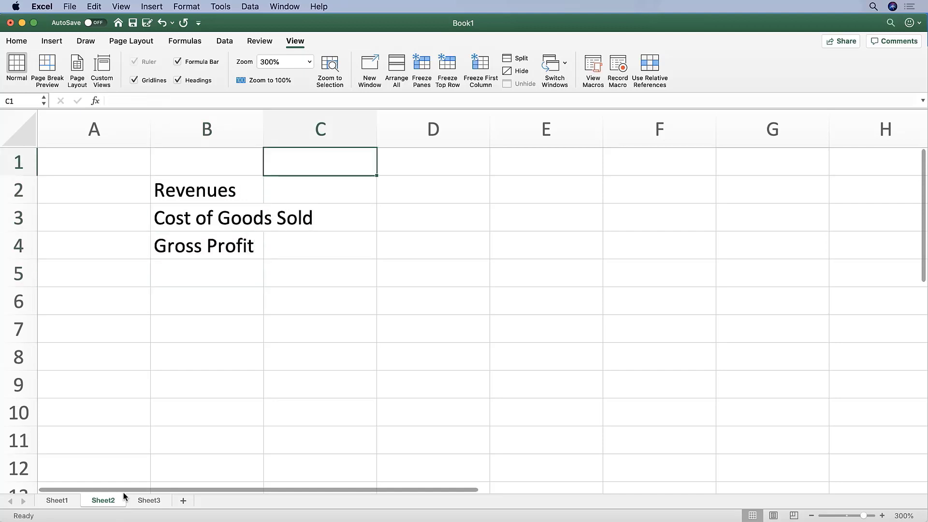
text(2020)
key(Tab)
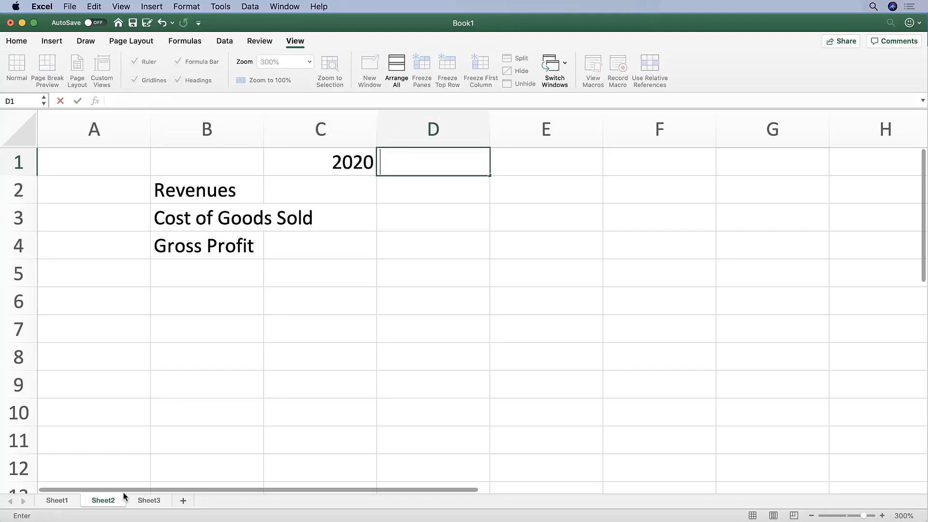
text(2021)
key(Tab)
text(2022)
key(Tab)
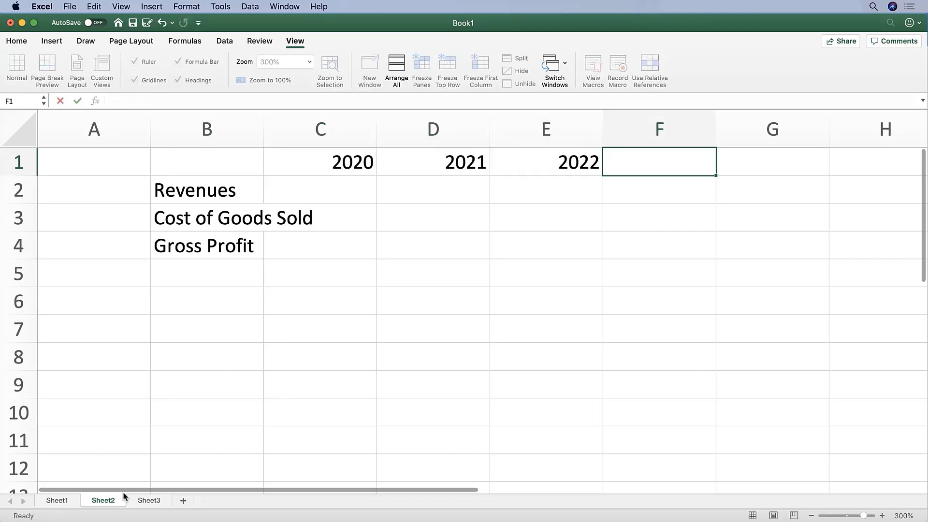
text(2023)
key(Return)
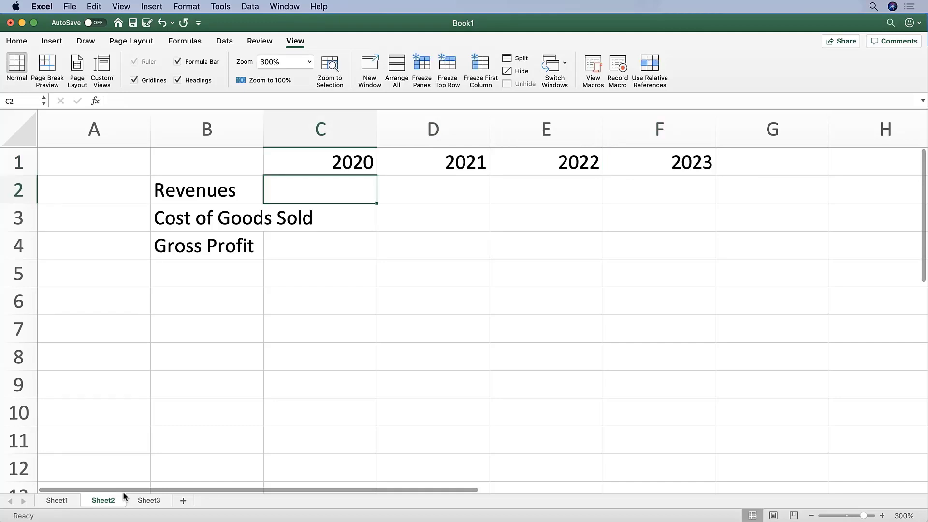
Enter the revenues 1000, 1500, 2500 and 4500 for 2020 to 2023 in C2:F2 of Sheet2.
text(1000)
key(Tab)
text(1500)
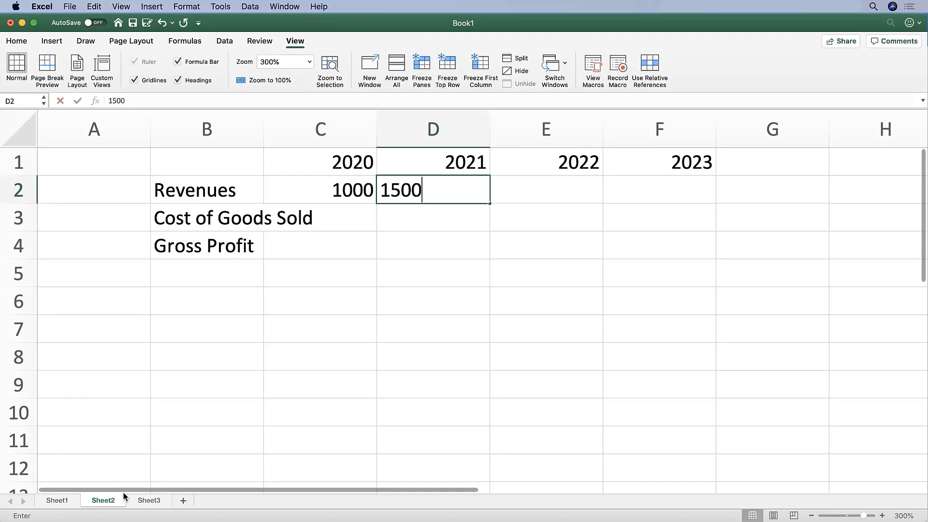
key(Tab)
text(2500)
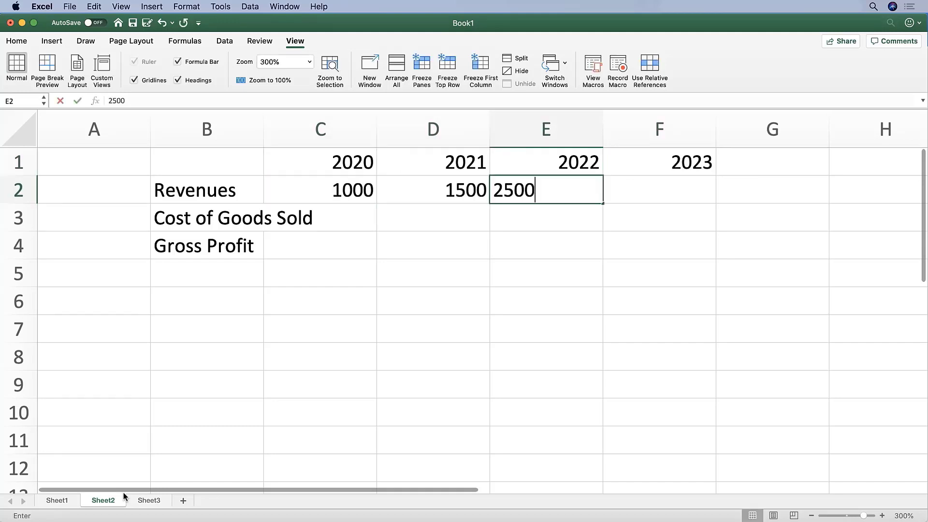
key(Tab)
text(2400)
key(BackSpace)
key(BackSpace)
key(BackSpace)
key(BackSpace)
text(4500)
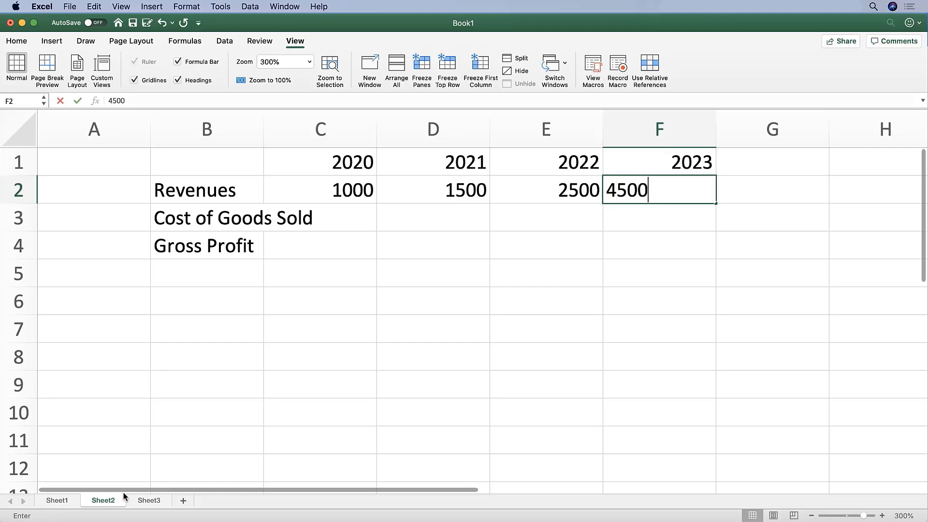
key(Return)
Enter the cost of goods sold figures 500, 1200, 3400 and 4000 in C3:F3.
text(500)
key(Tab)
text(1200)
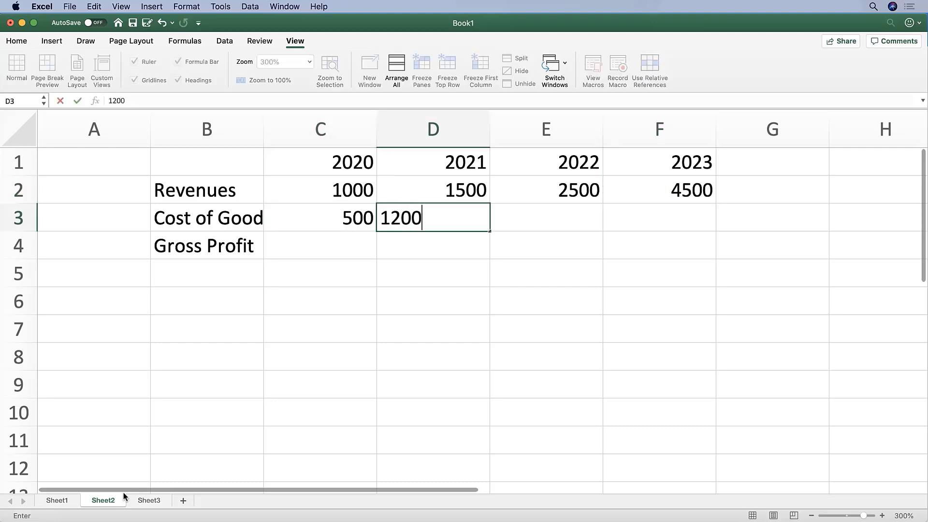
key(Tab)
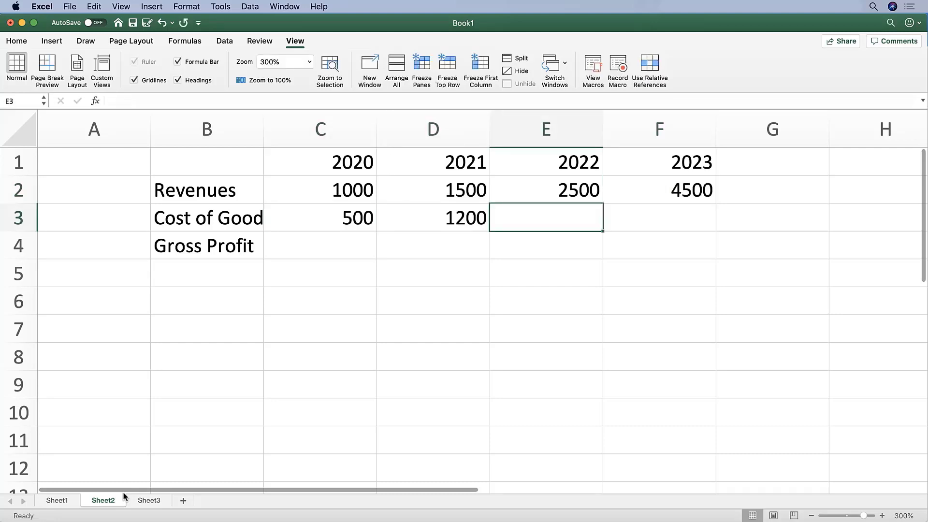
text(3400)
key(Tab)
text(4000)
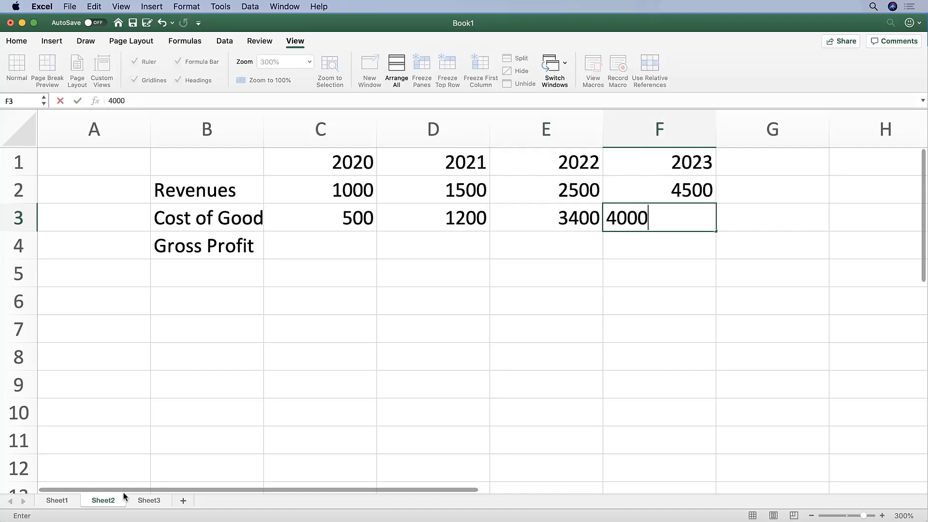
key(Return)
key(Up)
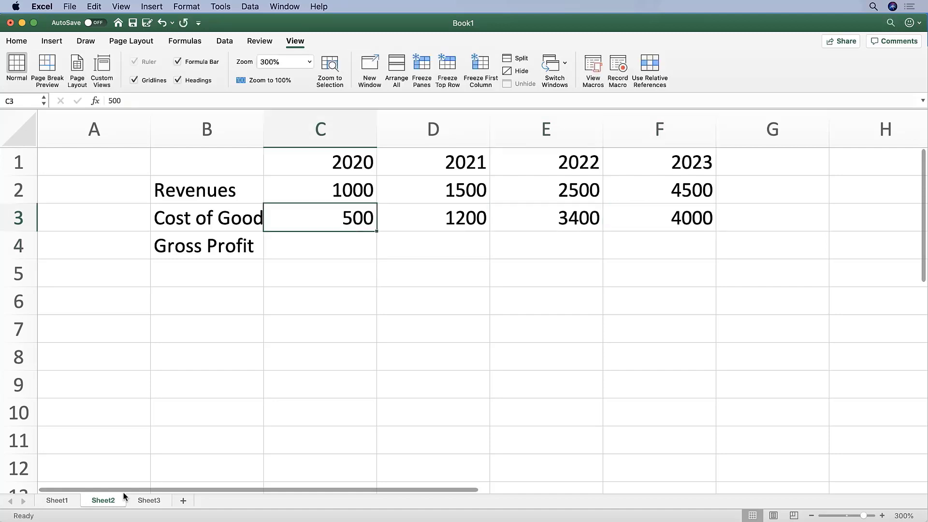
key(Up)
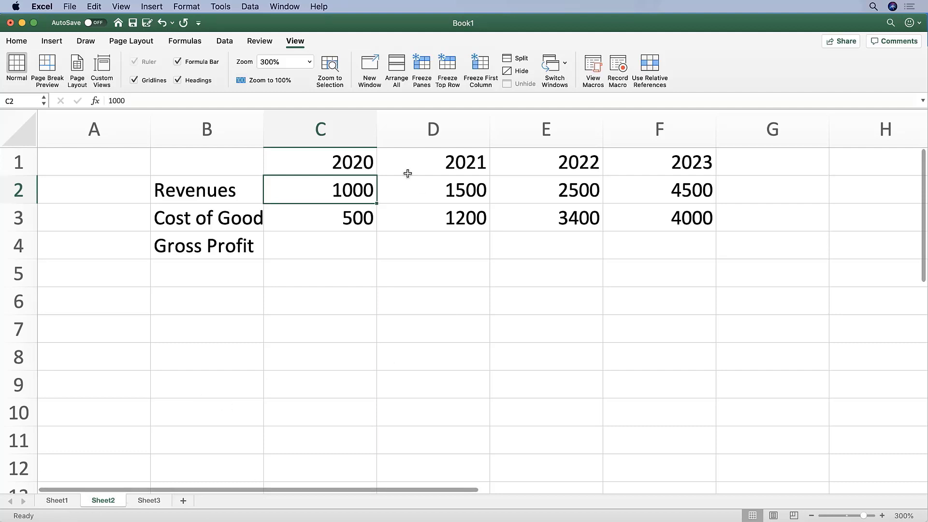
drag(329, 196, 645, 220)
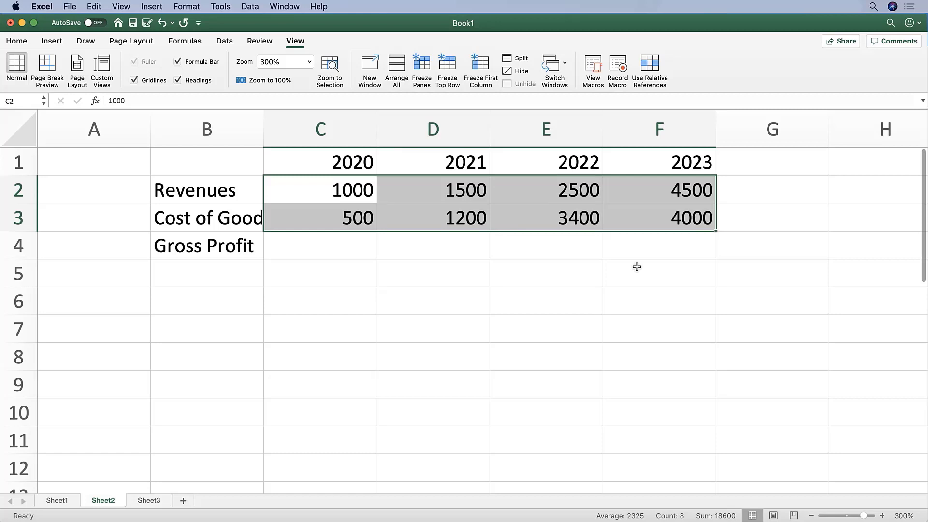
click(527, 322)
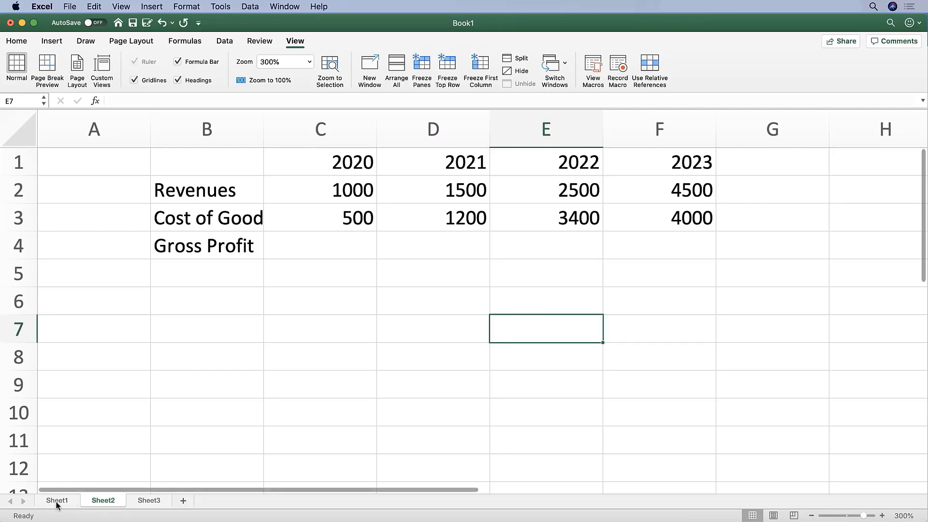
Autofit the width of column B to the full Cost of Goods Sold label.
click(203, 214)
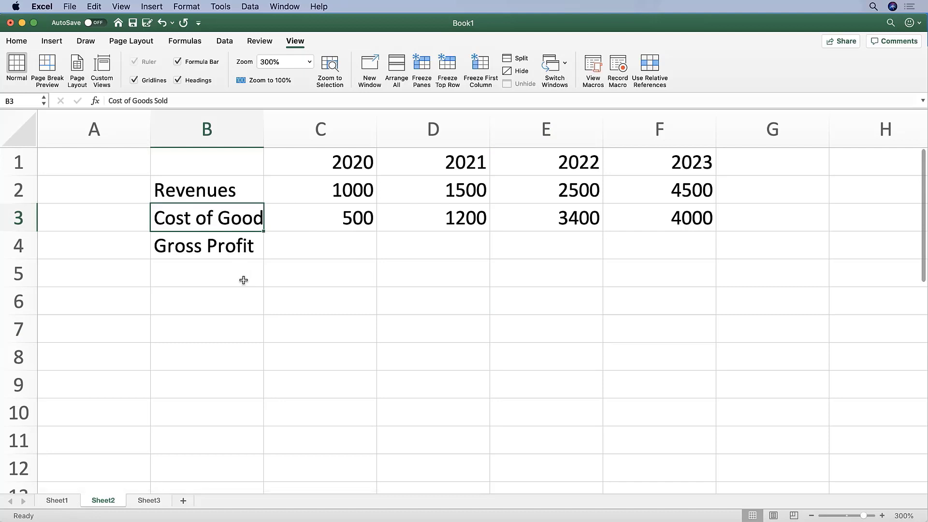
double_click(265, 134)
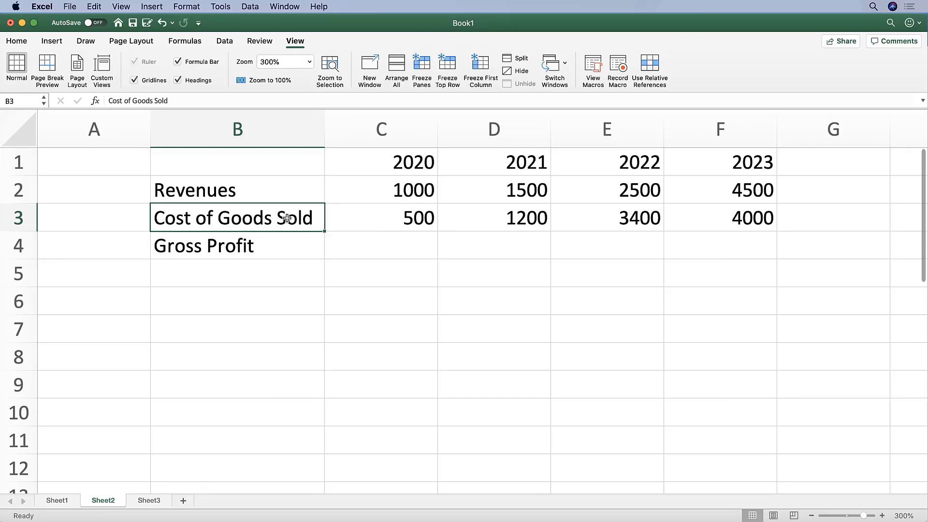
Calculate the 2020 gross profit in C4 with the formula =C2-C3.
click(391, 245)
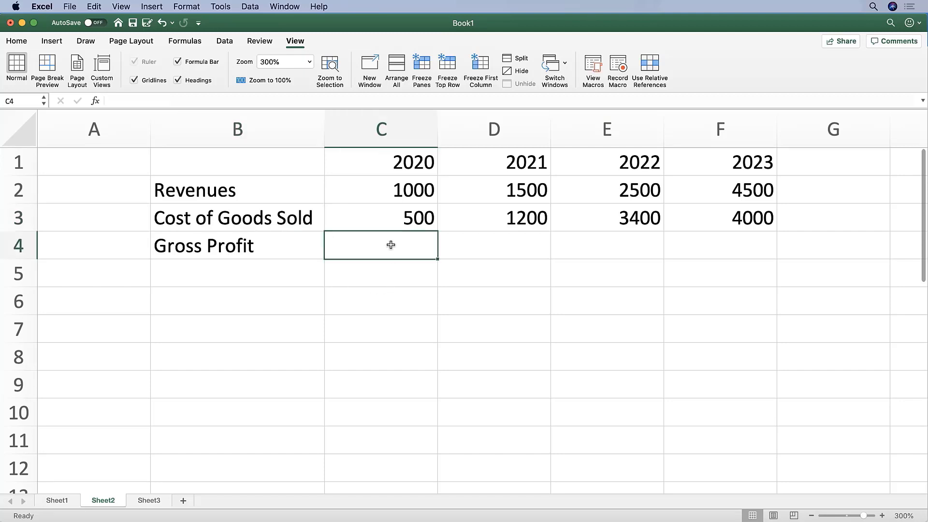
text(=)
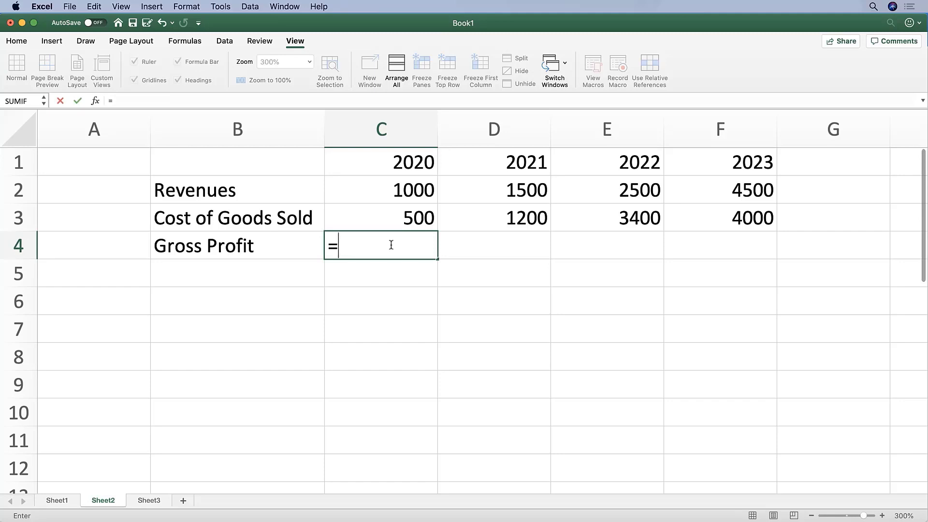
key(Up)
key(Up)
text(-)
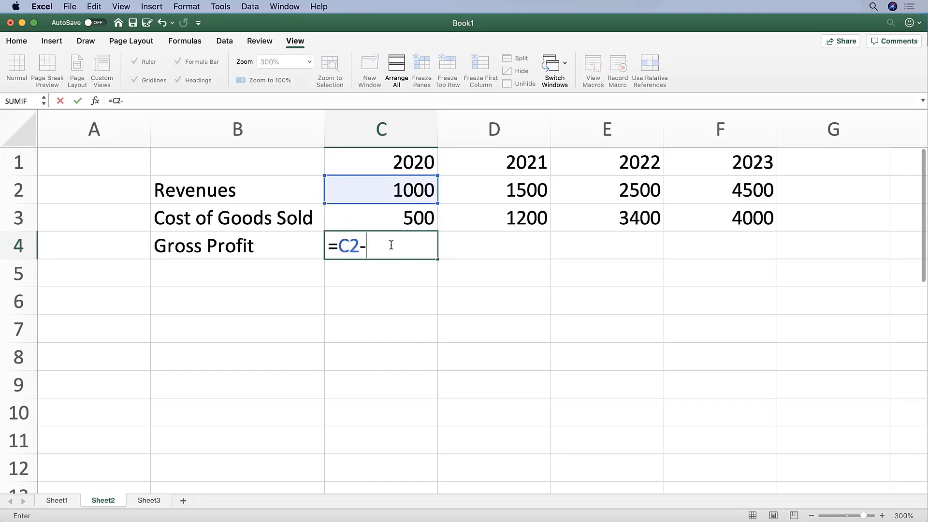
key(Up)
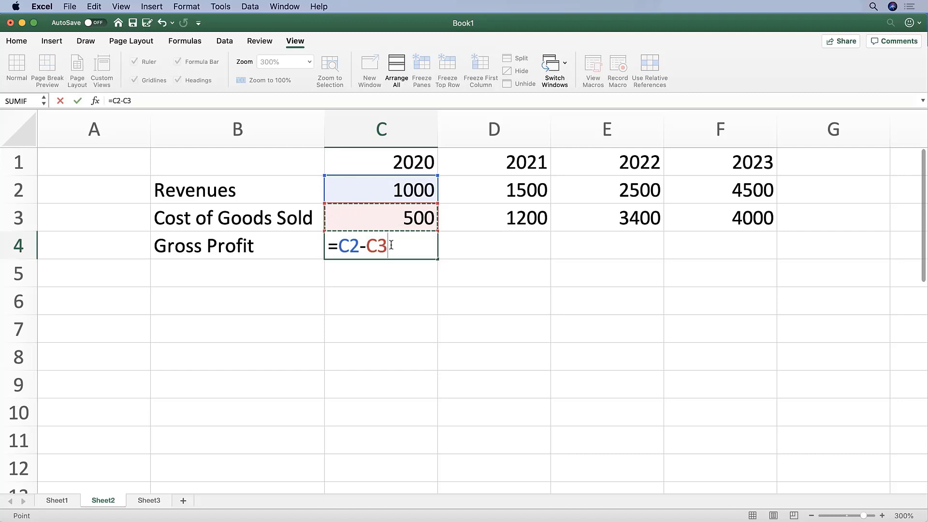
key(Return)
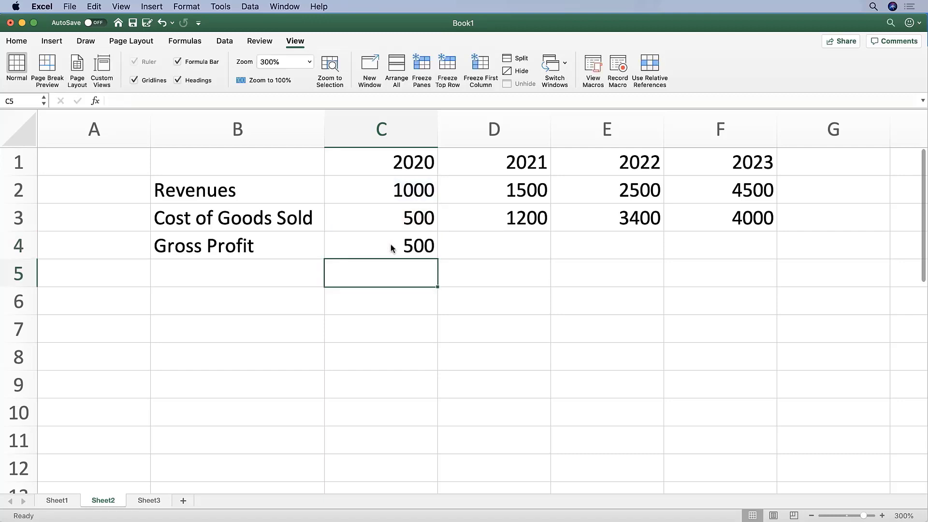
Copy the gross profit formula from C4 across the row through F4 for the years 2021 to 2023.
click(391, 248)
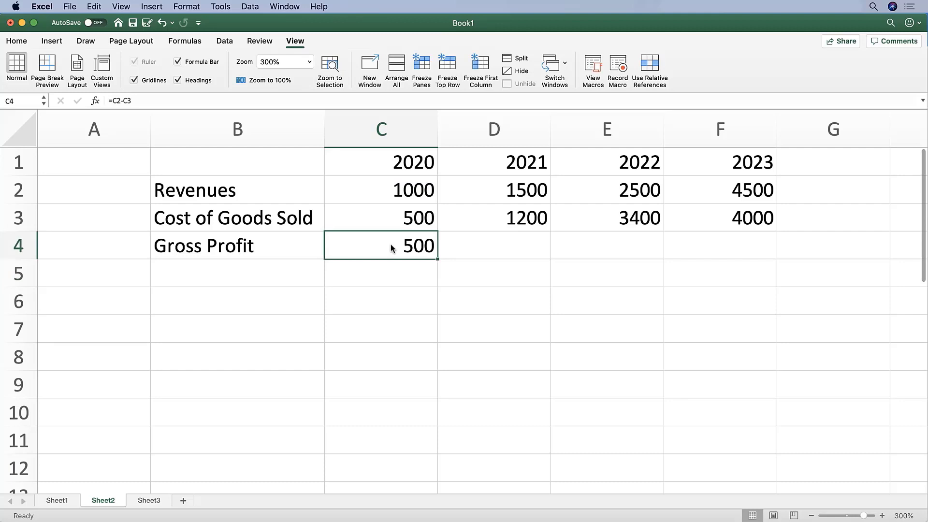
key(super+c)
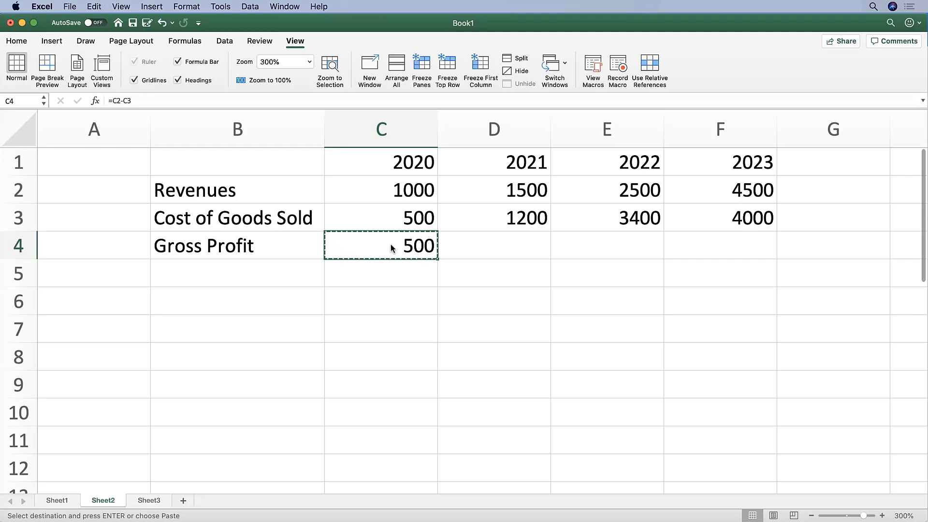
key(shift+Right)
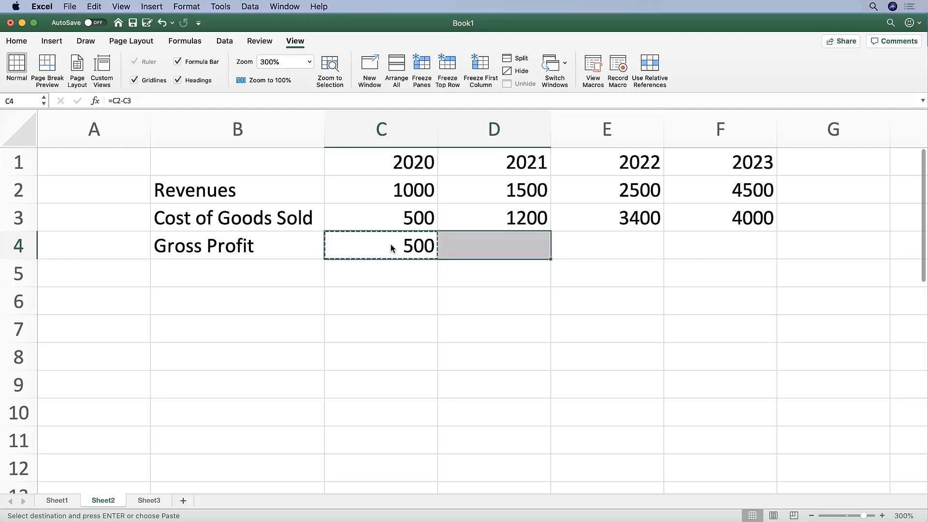
key(shift+Right)
key(shift+Right)
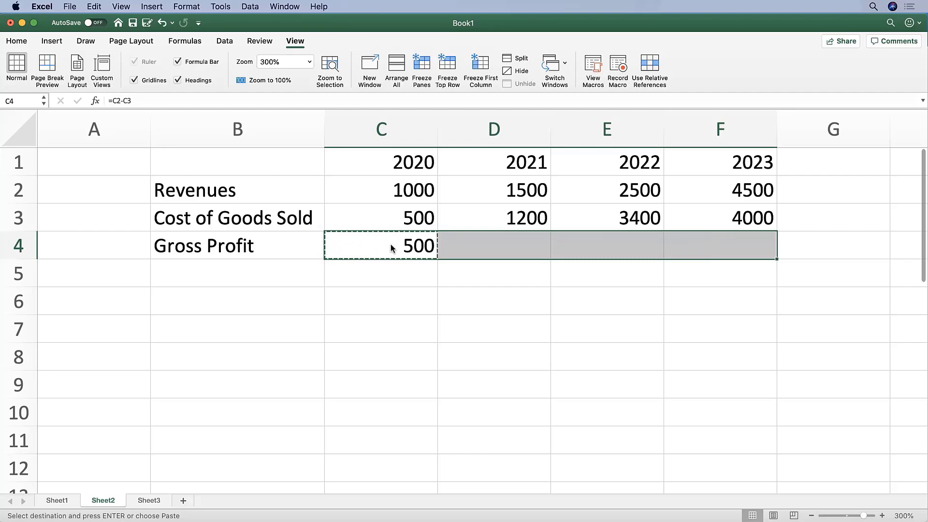
key(super+v)
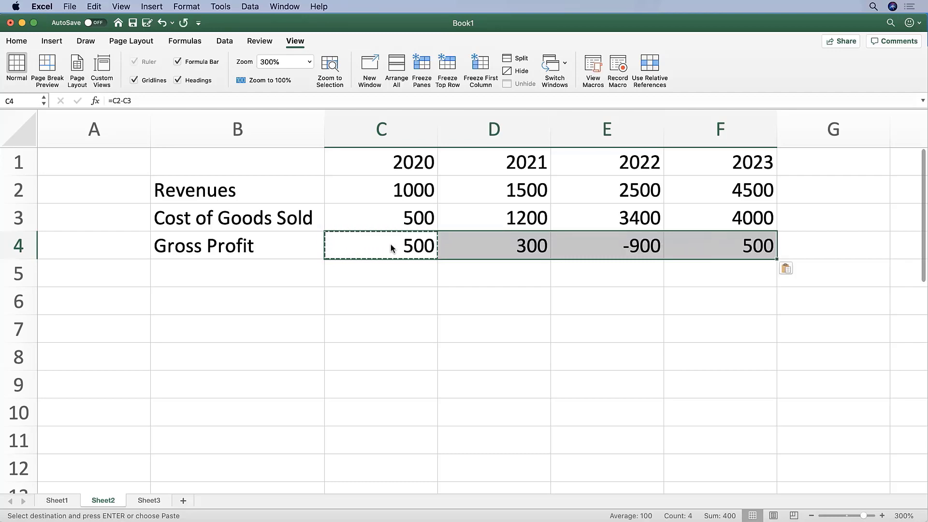